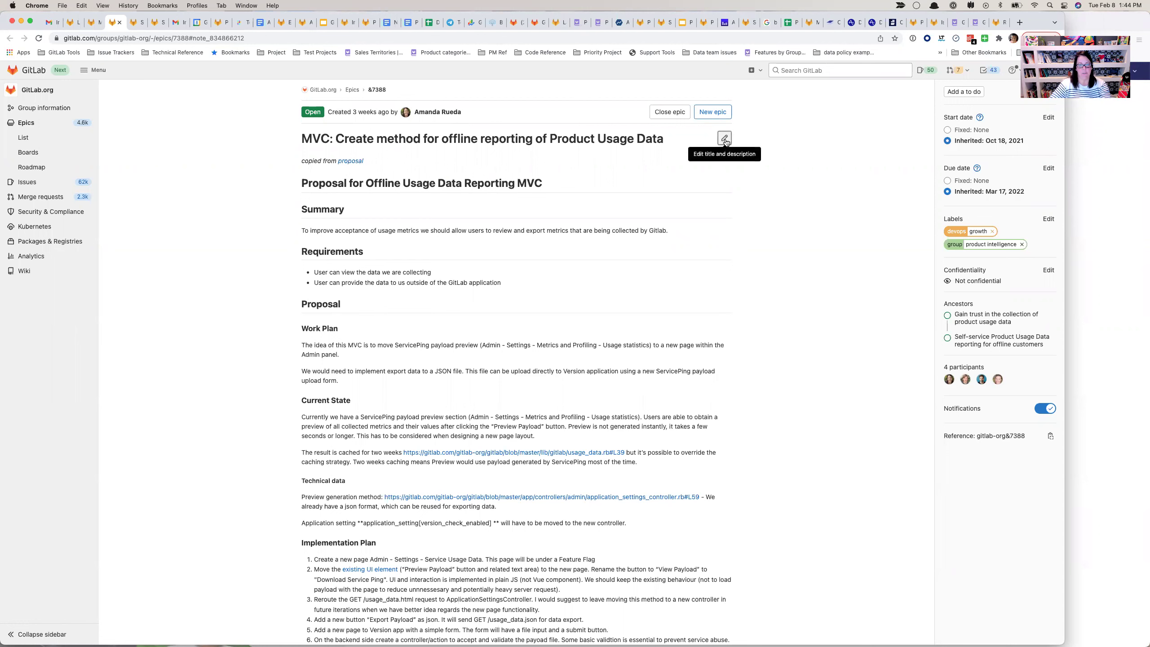
# - Open the release posts handbook page and bring up its Release post item generator section
pyautogui.click(956, 22)
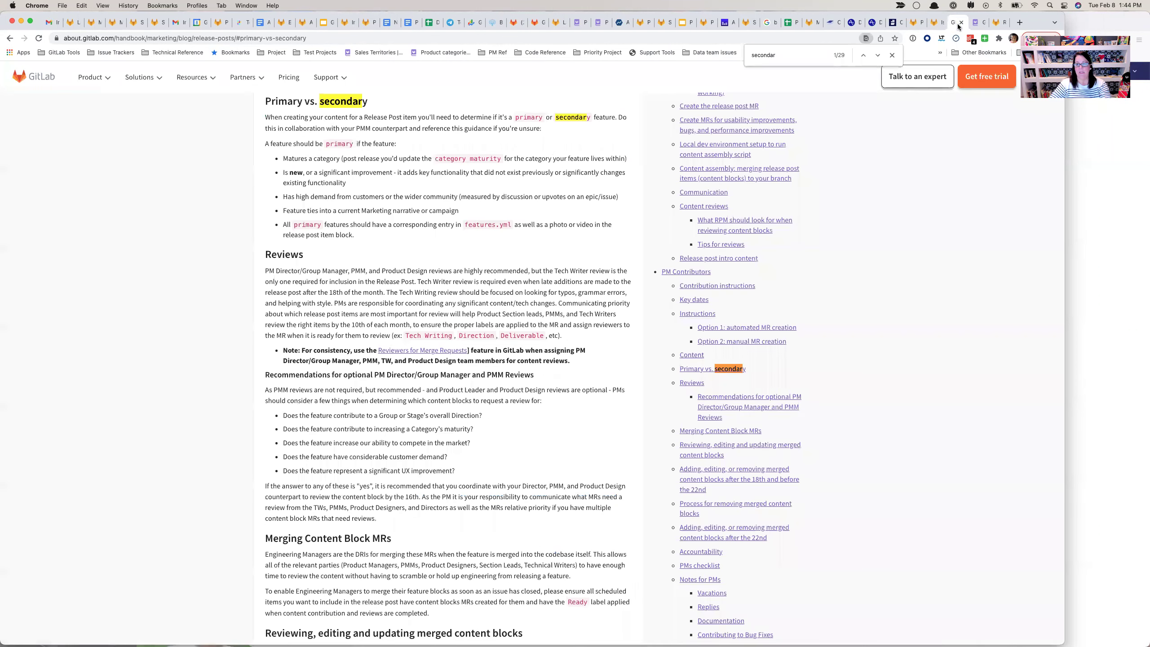
pyautogui.scroll(15, 473, 185)
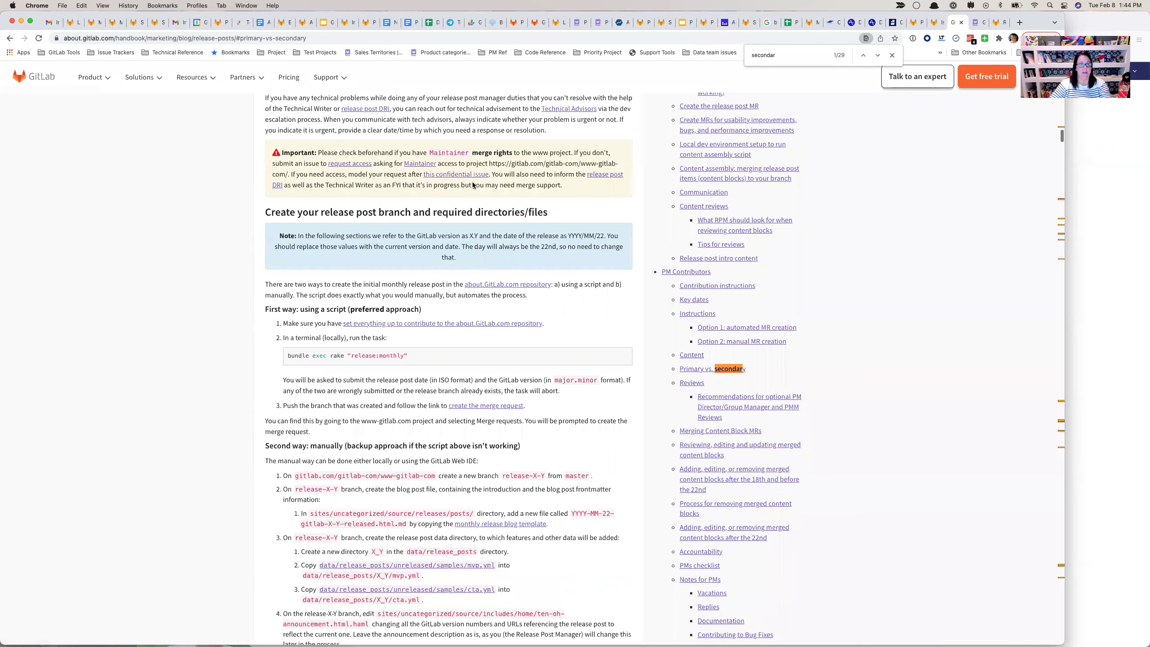
pyautogui.scroll(10, 473, 185)
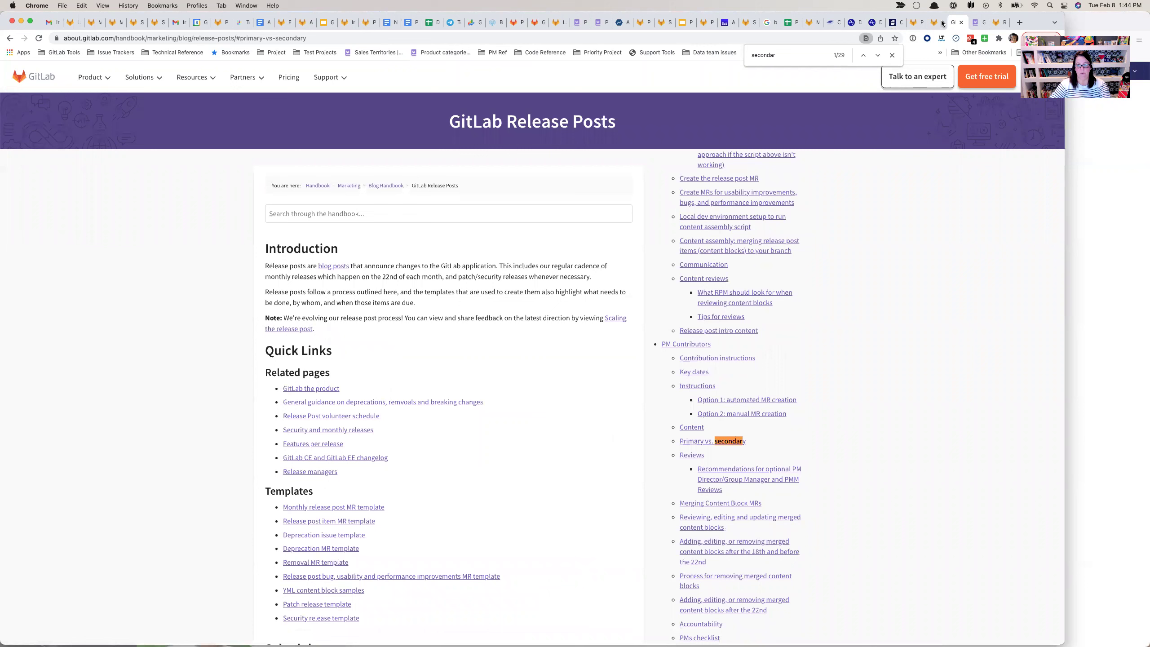
pyautogui.moveTo(955, 22); pyautogui.dragTo(976, 22)
pyautogui.press('super+bracketleft')
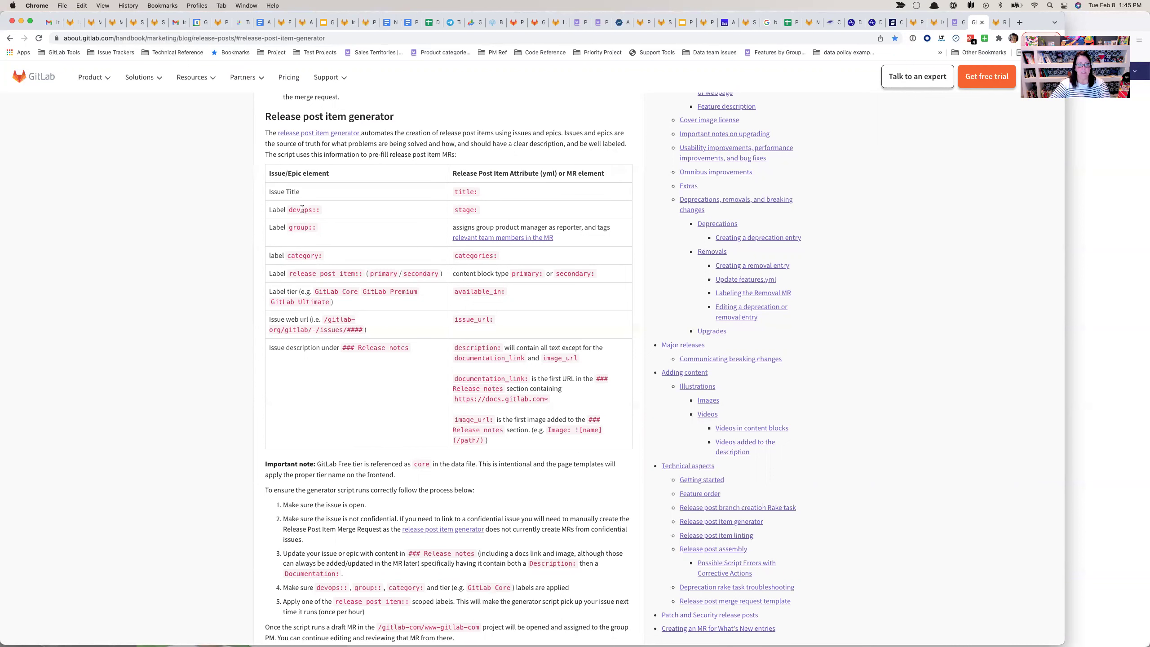
# - Compare the epic's devops and group labels with those listed in the release post item generator table
pyautogui.click(142, 24)
pyautogui.click(114, 23)
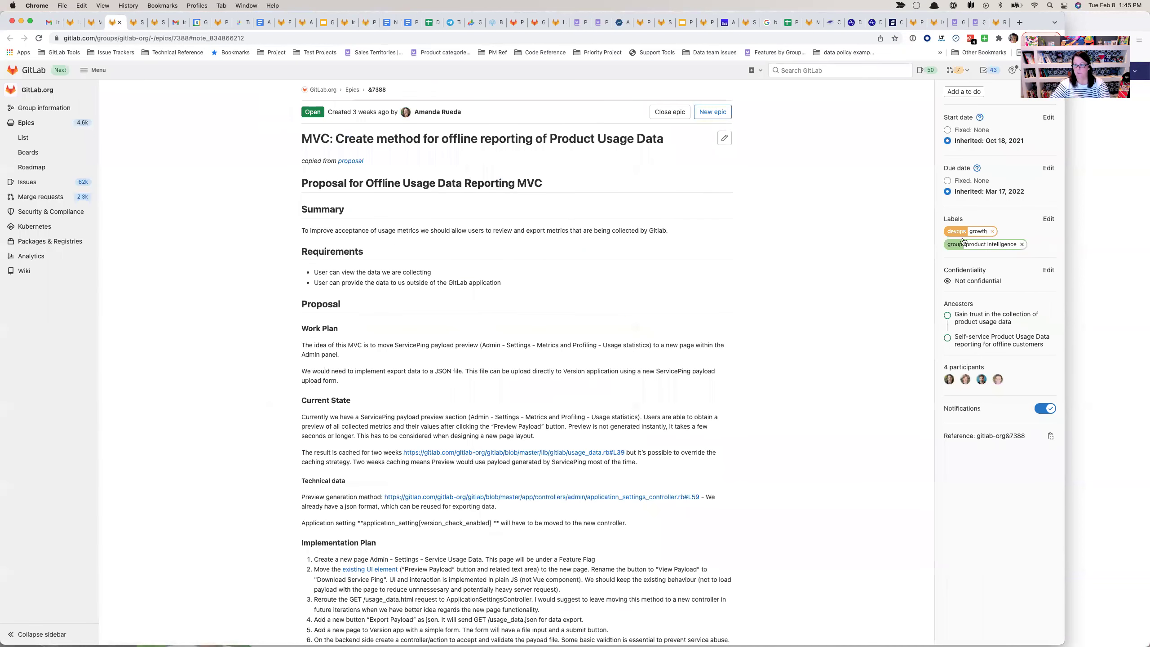
pyautogui.click(975, 23)
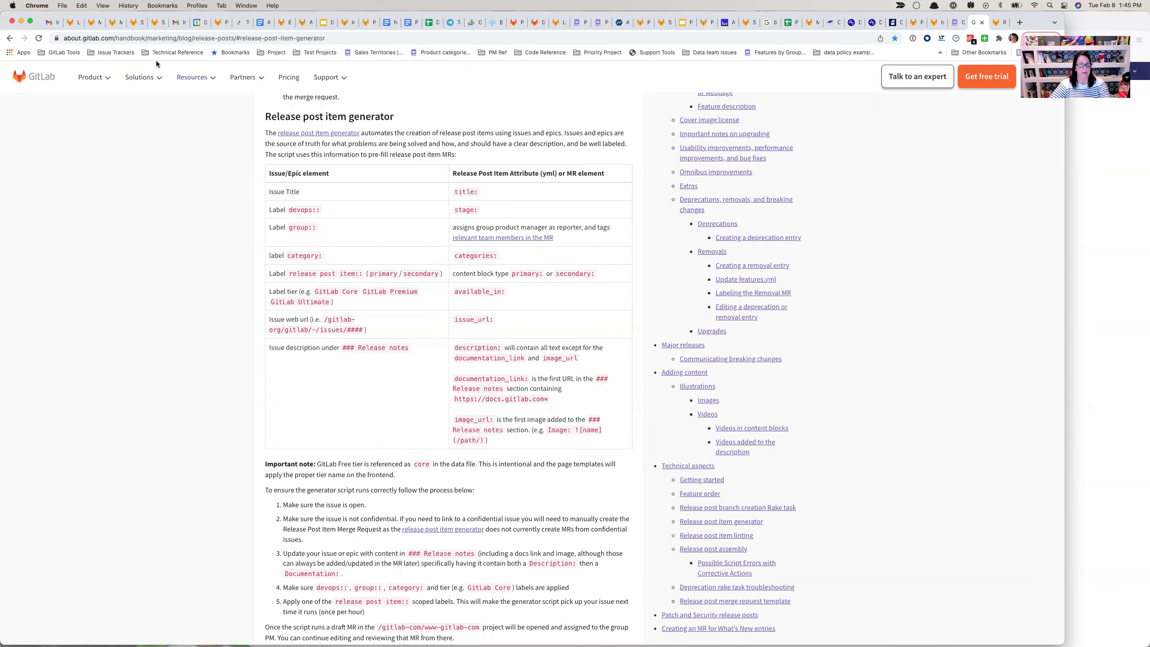
# - Add the Category:Product Analytics label to epic &7388
pyautogui.click(113, 22)
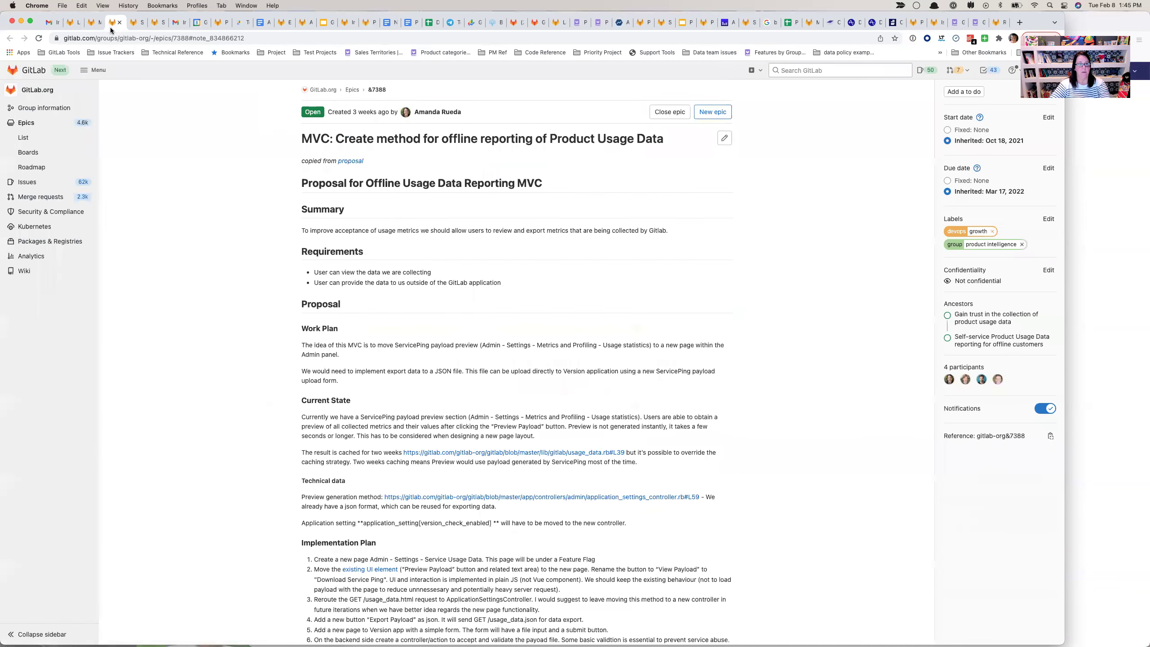
pyautogui.click(1049, 219)
pyautogui.write('ce')
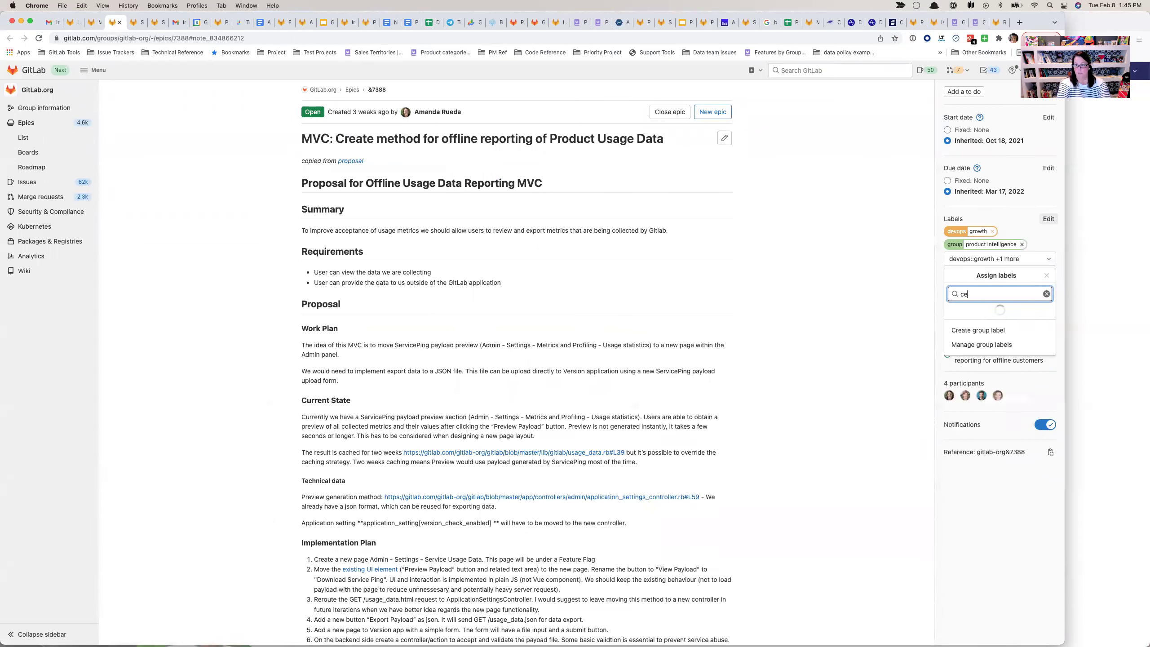
pyautogui.write('tegory:prod')
pyautogui.click(1042, 322)
pyautogui.click(865, 287)
# - Check the release post item label row in the generator table and read the handbook's Primary vs. secondary guidance
pyautogui.click(976, 22)
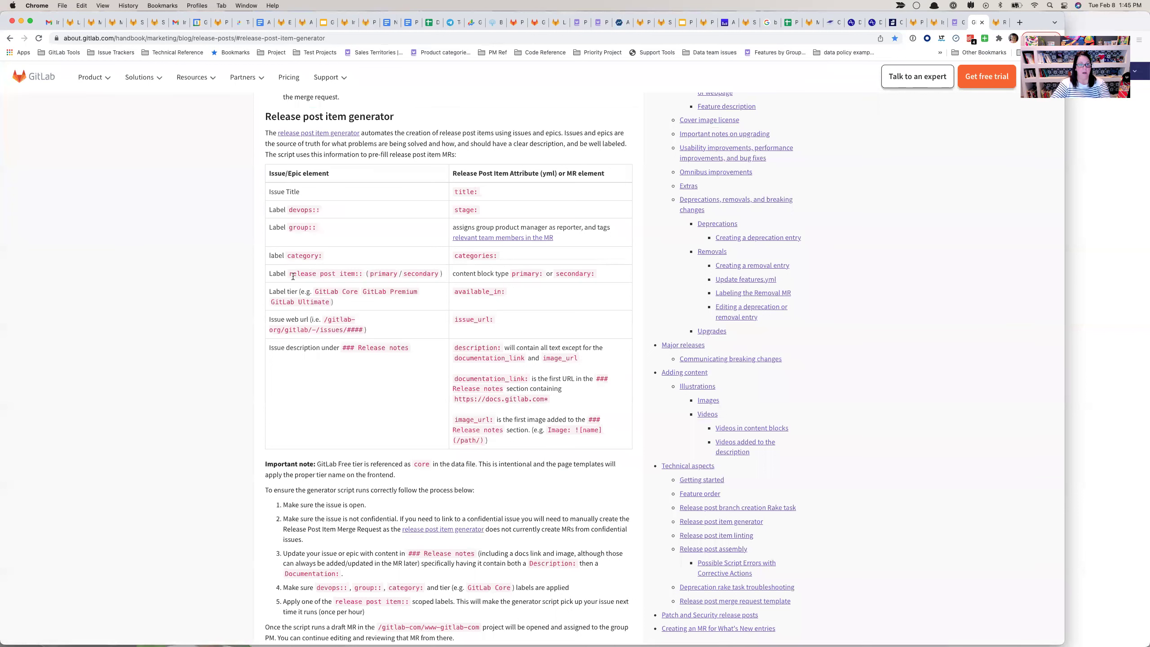
pyautogui.moveTo(293, 275); pyautogui.dragTo(367, 274)
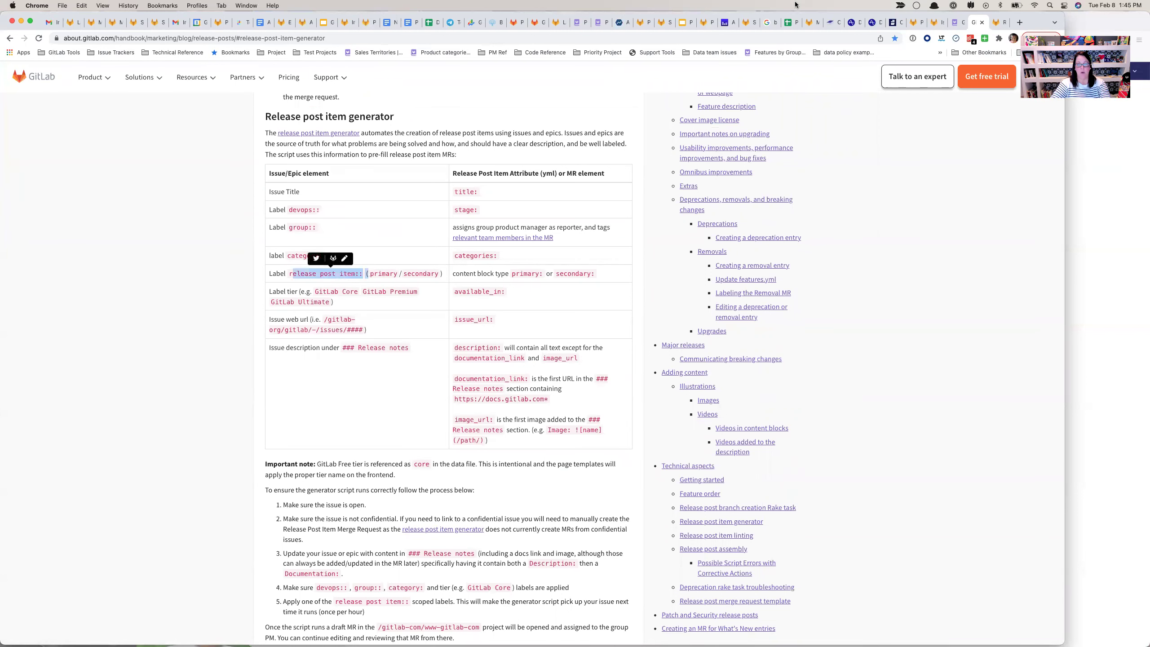
pyautogui.click(955, 22)
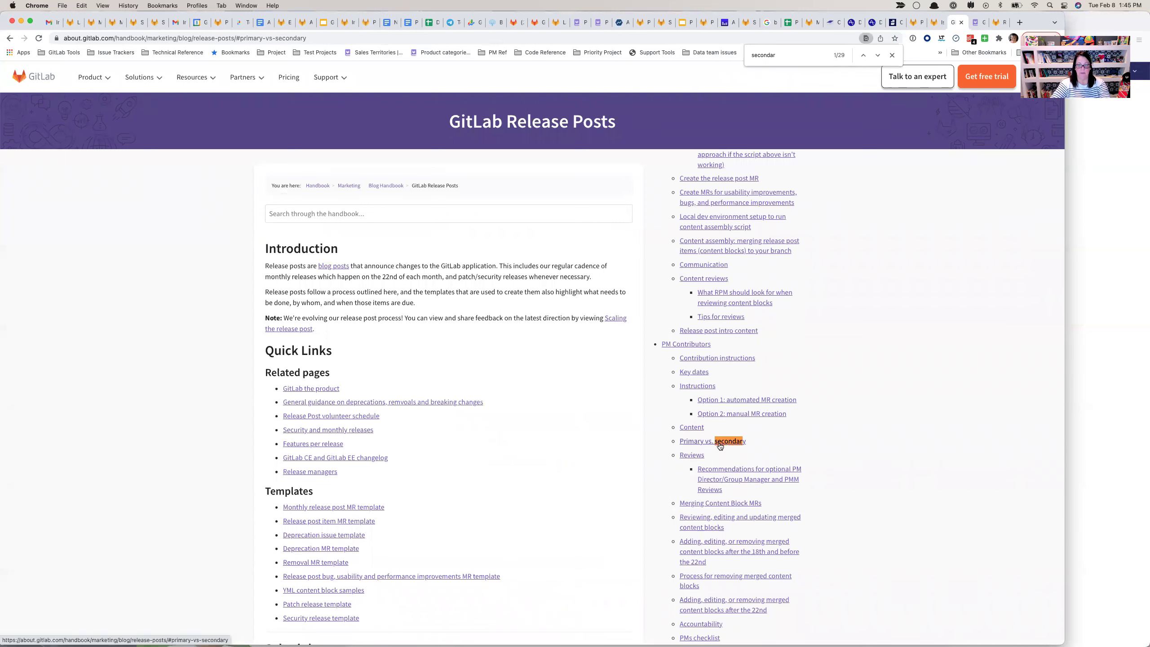
pyautogui.scroll(-3, 617, 385)
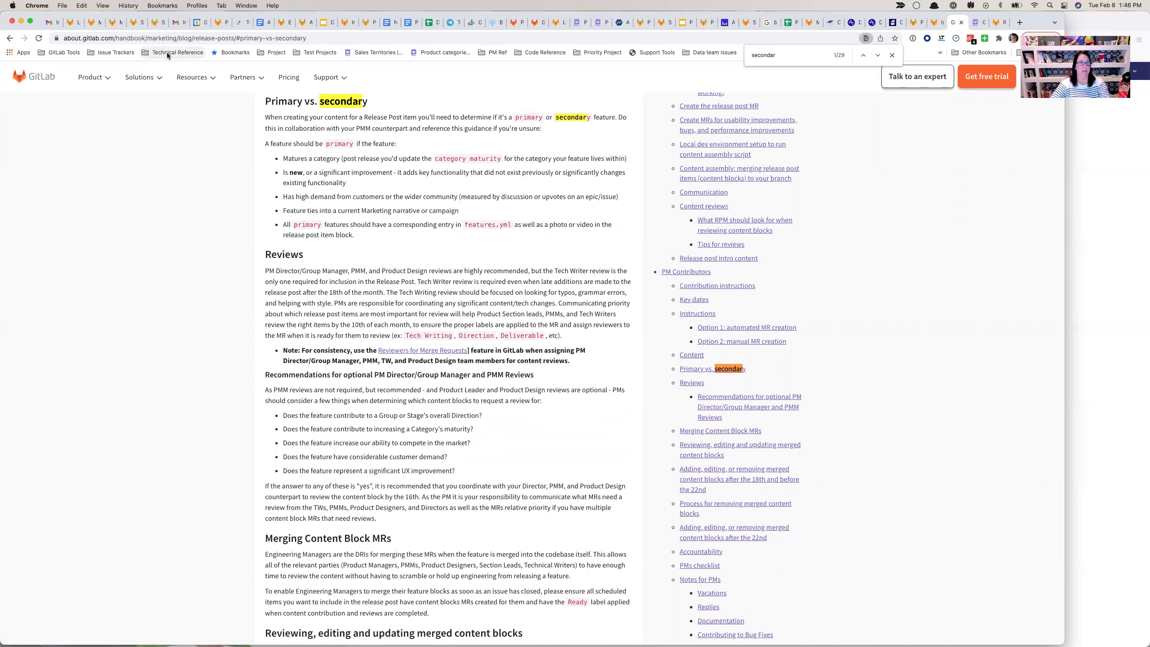
pyautogui.moveTo(192, 91)
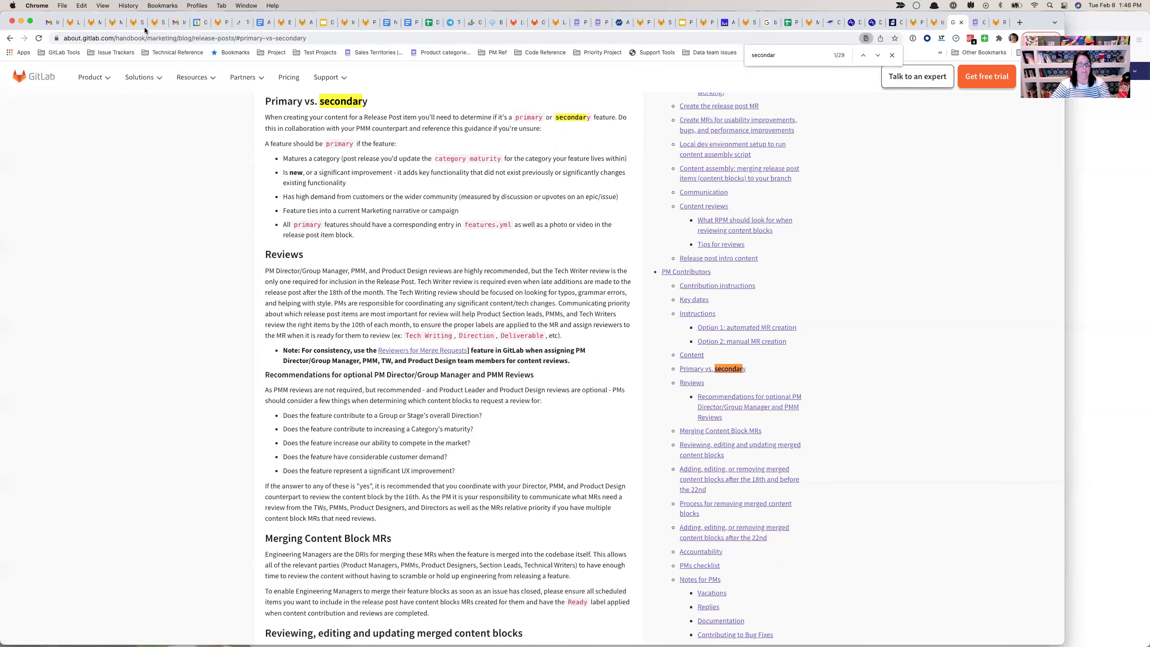
pyautogui.click(976, 22)
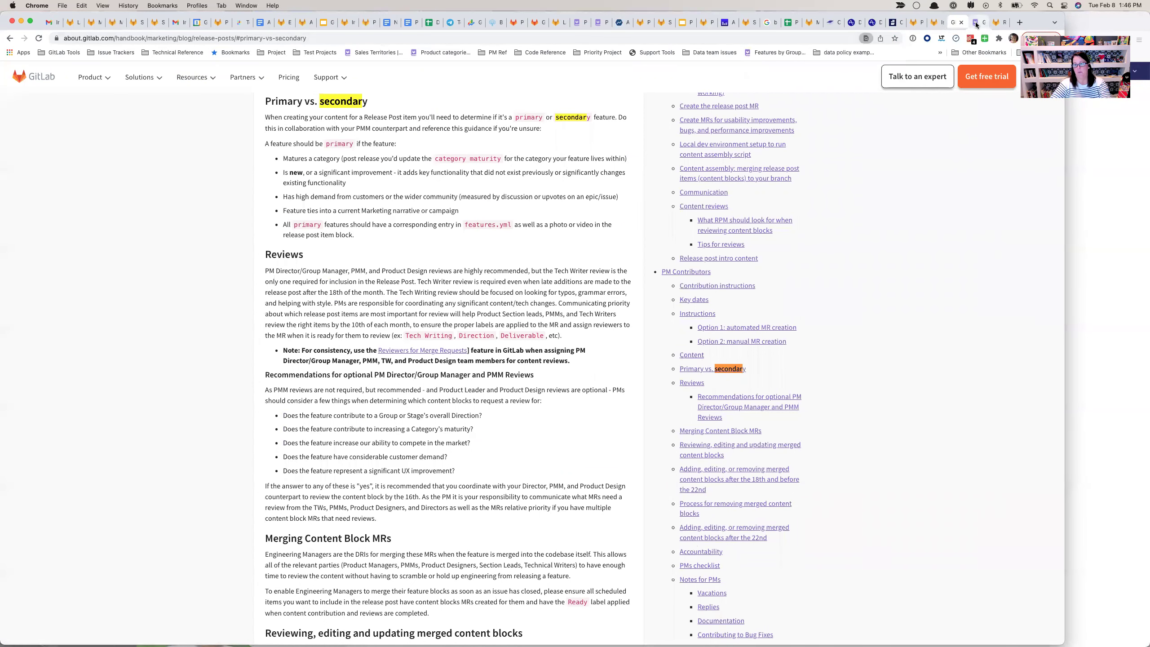
# - Add the scoped label release post item::secondary to the epic
pyautogui.click(124, 23)
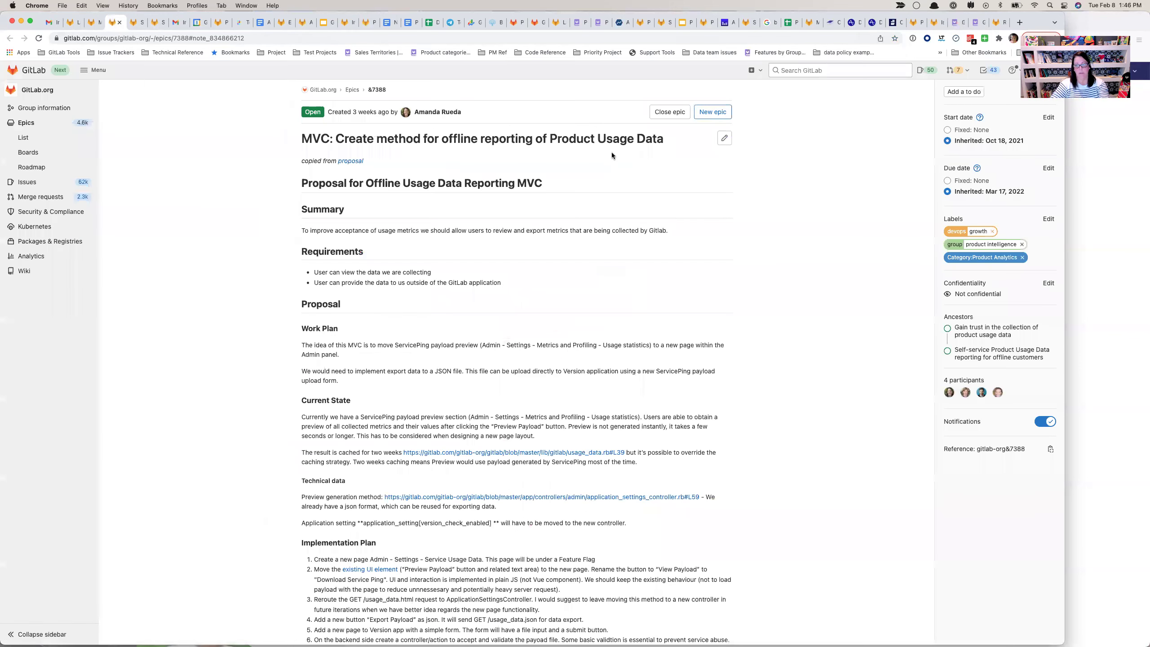
pyautogui.click(1049, 219)
pyautogui.write('release post::')
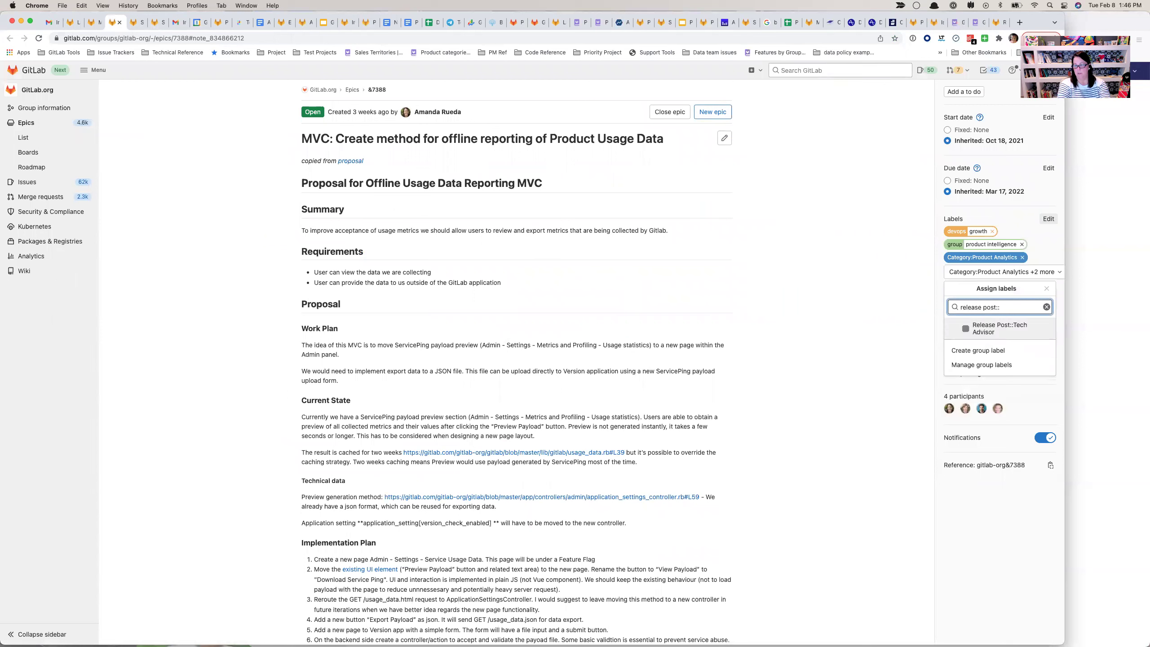
pyautogui.write('sec')
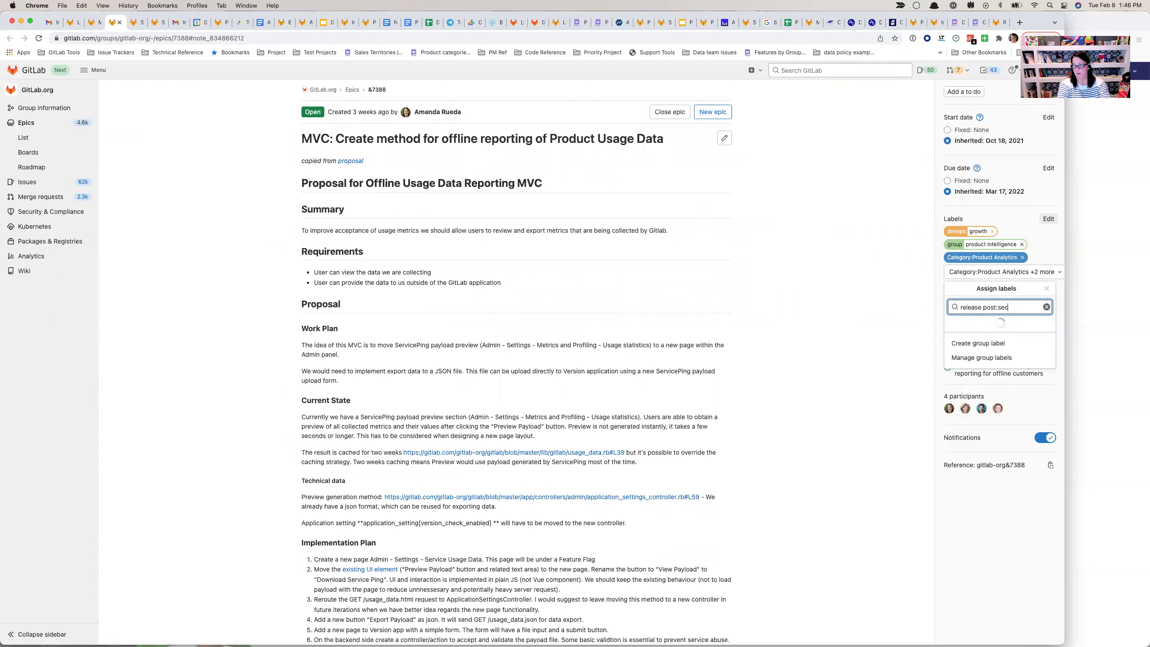
pyautogui.press('BackSpace')
pyautogui.press('BackSpace')
pyautogui.press('BackSpace')
pyautogui.press('BackSpace')
pyautogui.write('ite')
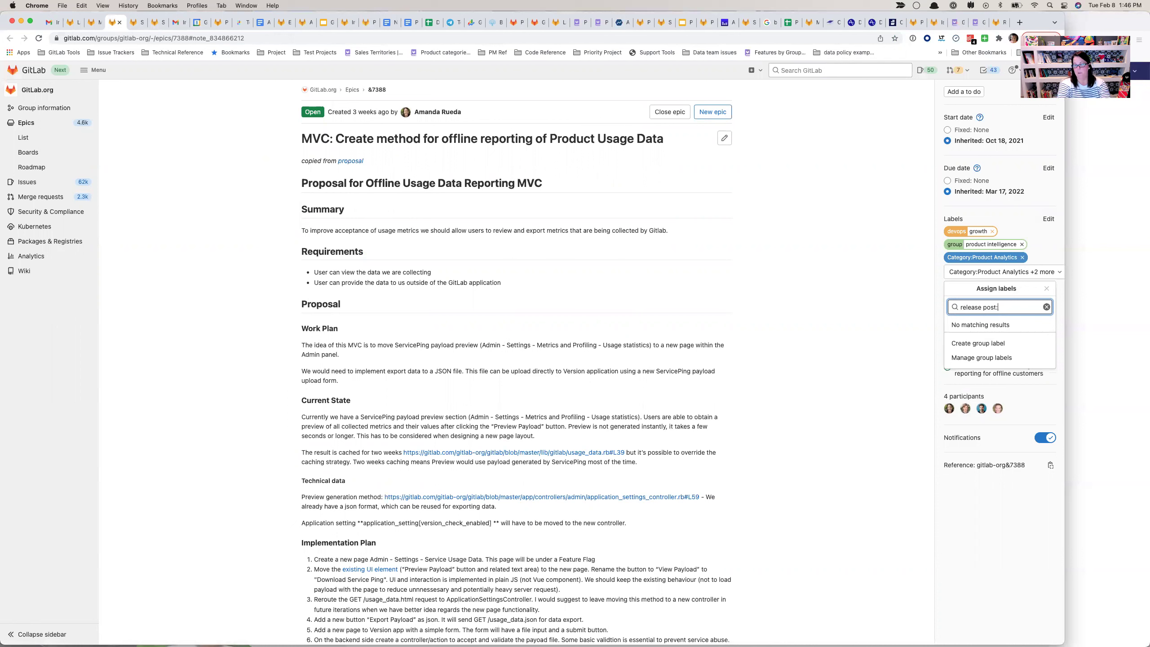
pyautogui.write('m:')
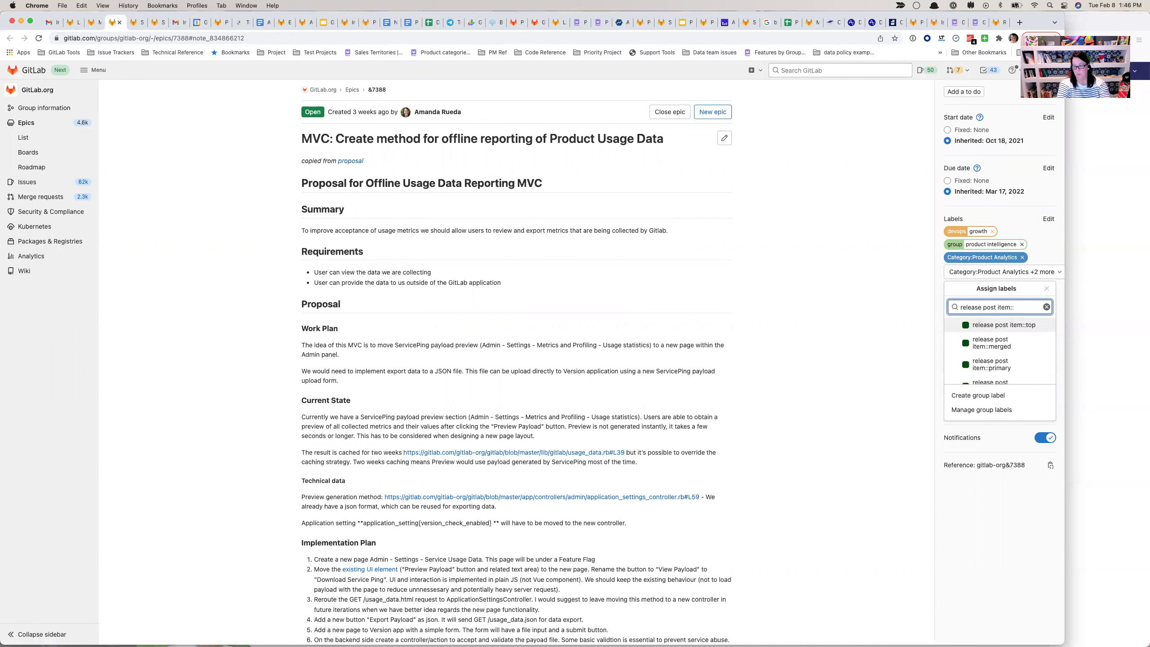
pyautogui.write('to')
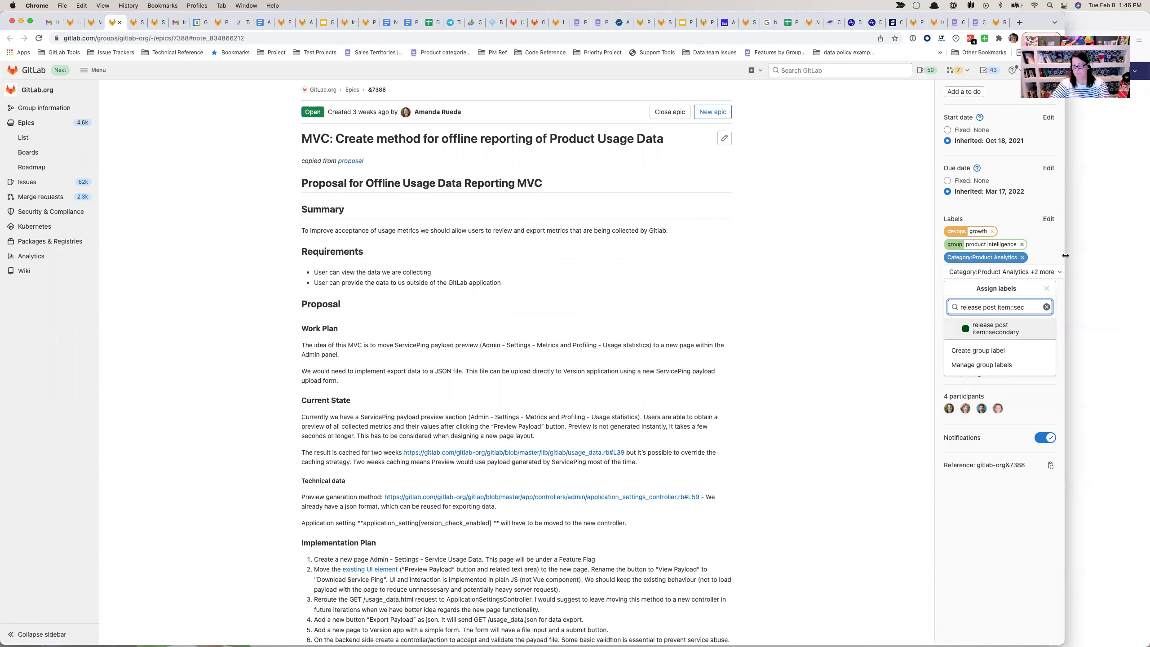
pyautogui.click(1013, 332)
pyautogui.click(860, 321)
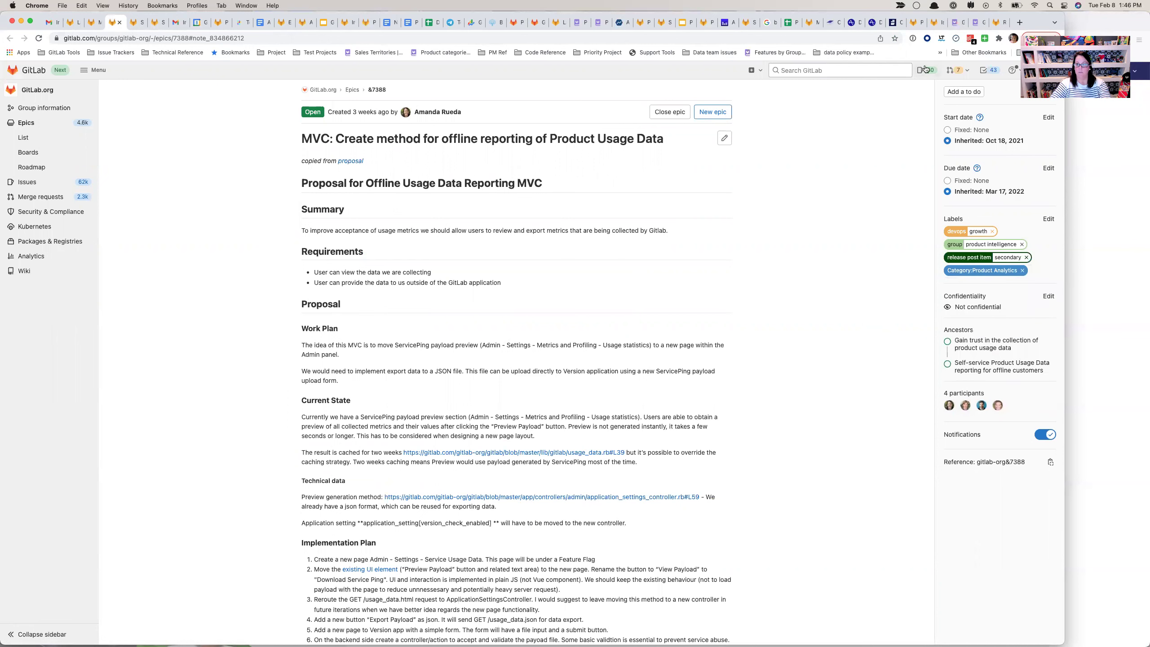
# - Look up the tier labels in the generator table and add GitLab Core, GitLab Premium and GitLab Ultimate to the epic
pyautogui.click(975, 22)
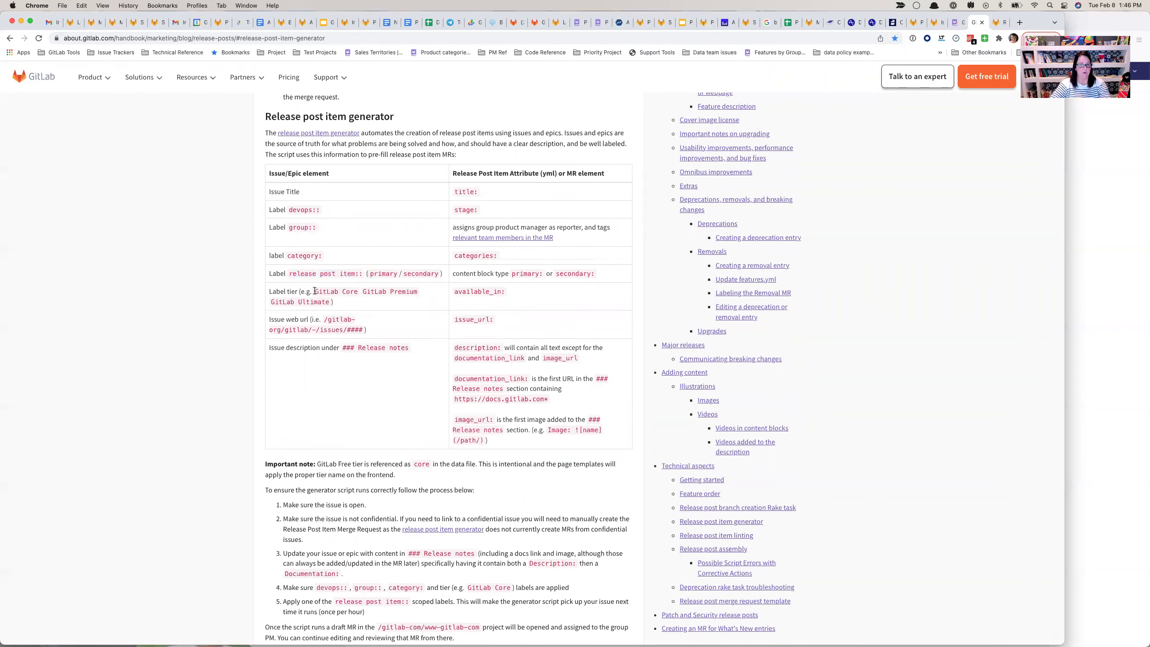
pyautogui.click(93, 22)
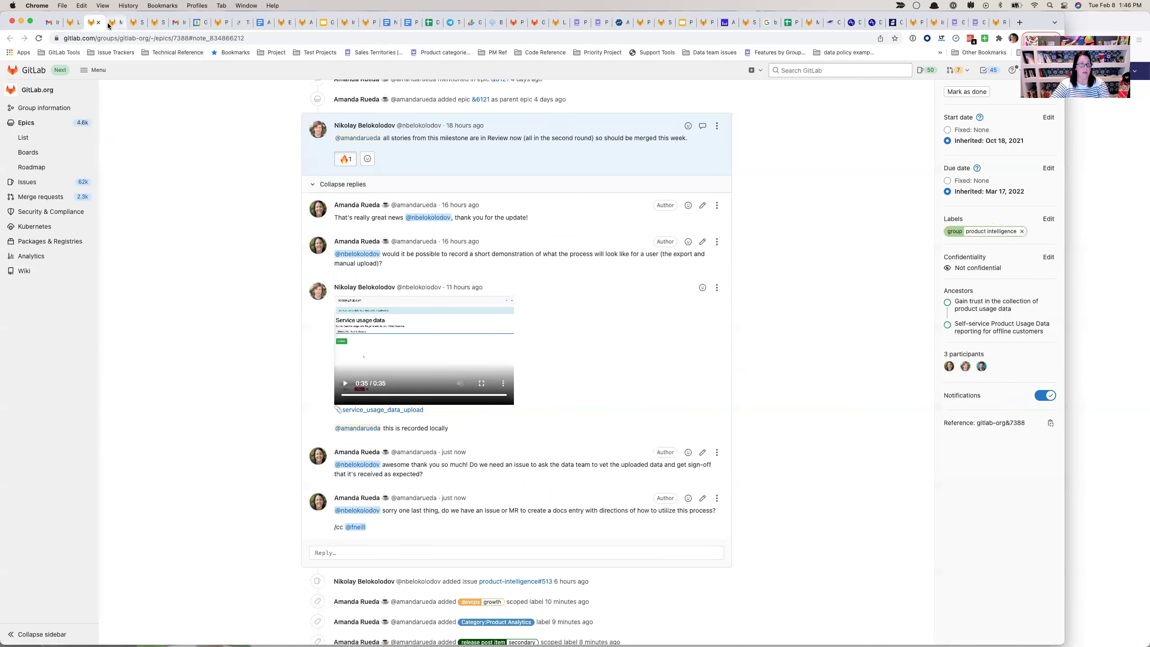
pyautogui.click(114, 22)
pyautogui.click(1048, 220)
pyautogui.write('gitlab cor')
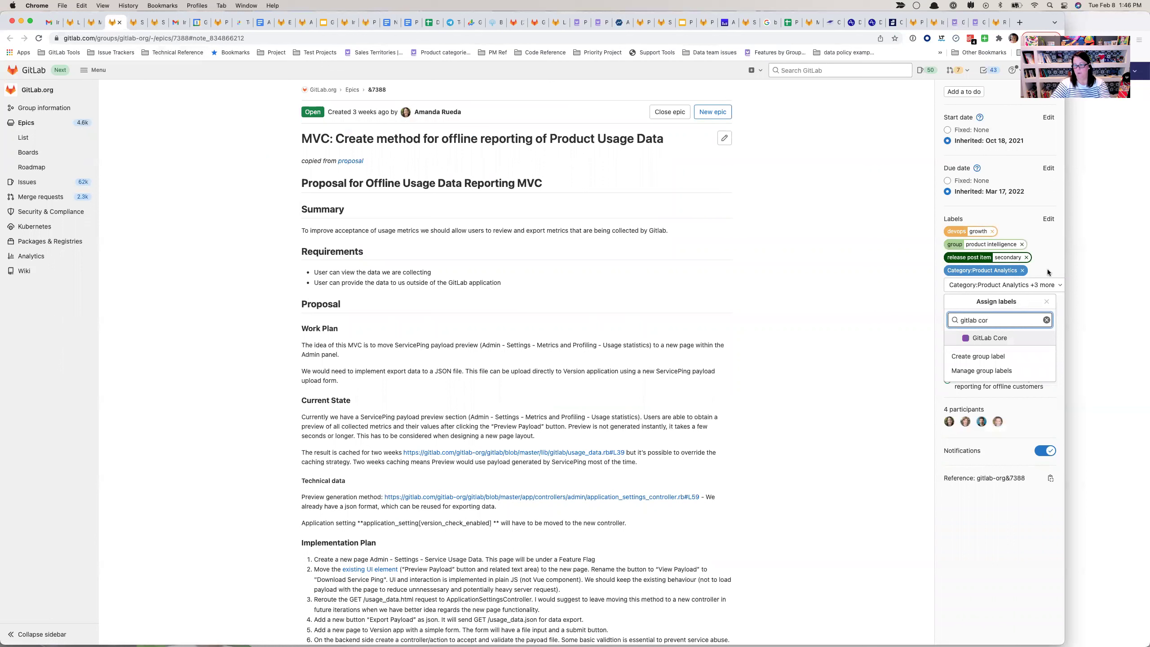
pyautogui.click(986, 339)
pyautogui.write('gitlab pre')
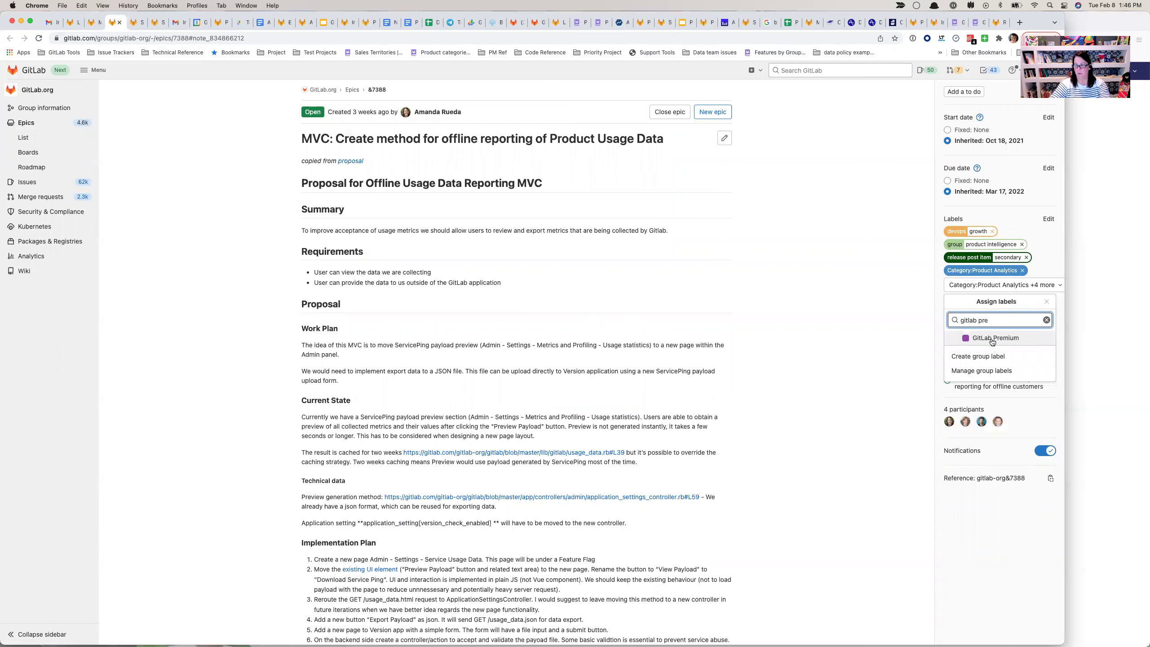
pyautogui.press('Return')
pyautogui.write('gitlab ul')
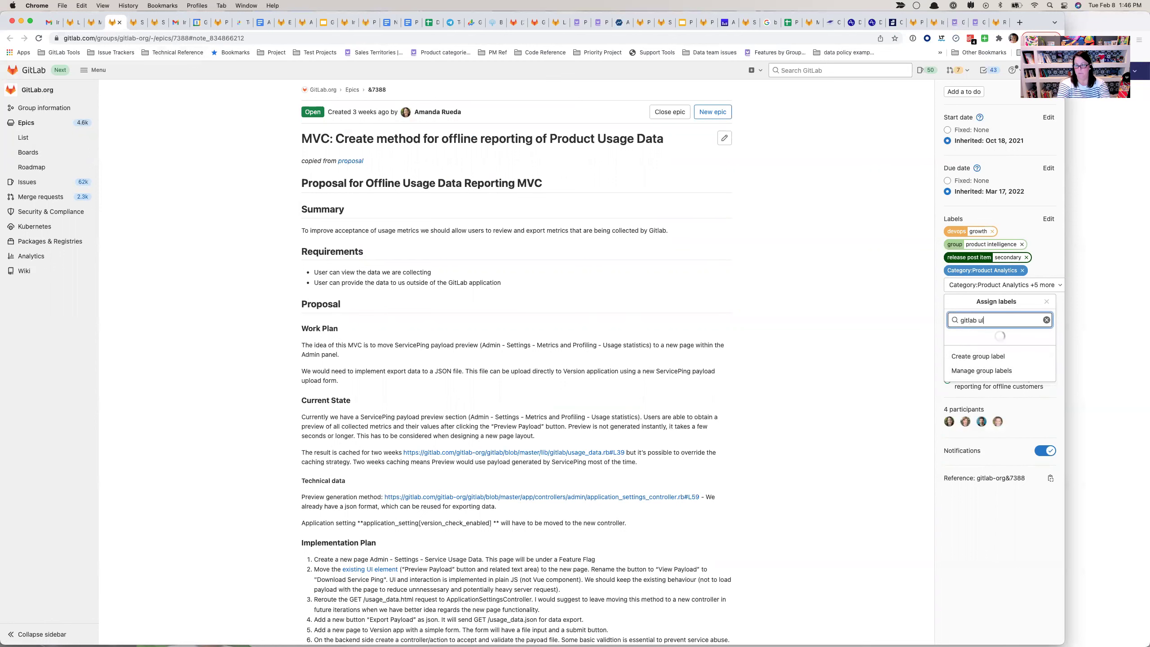
pyautogui.click(1006, 343)
pyautogui.click(857, 303)
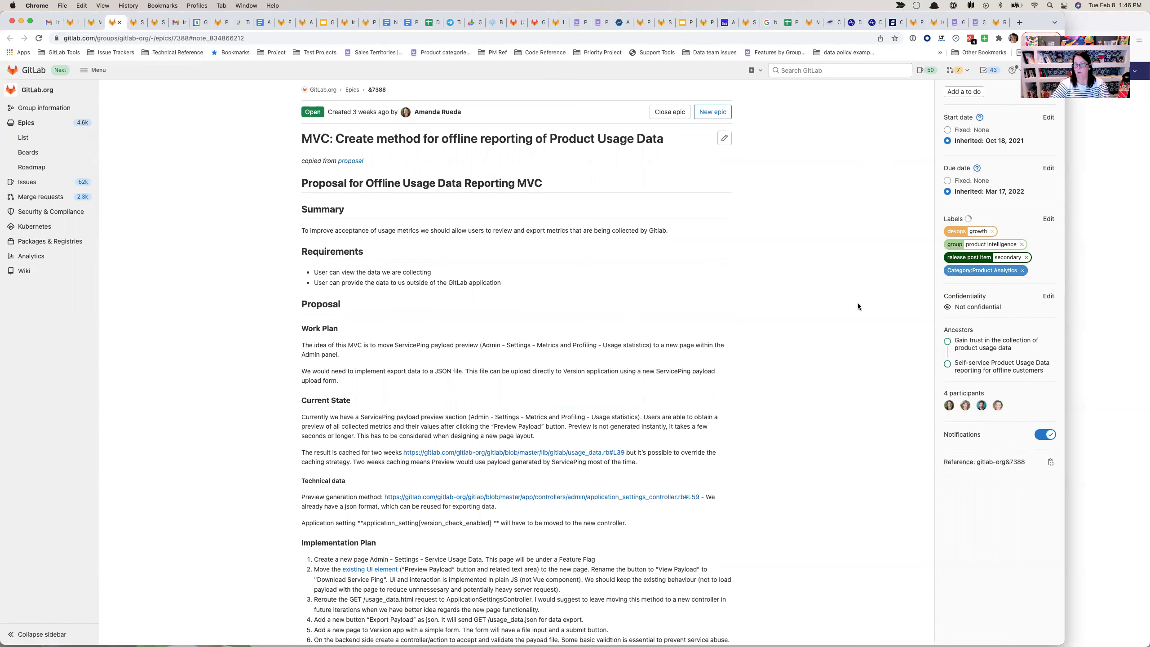
# - Review the generator table's rows for the issue web URL and the issue description under ### Release notes
pyautogui.click(975, 26)
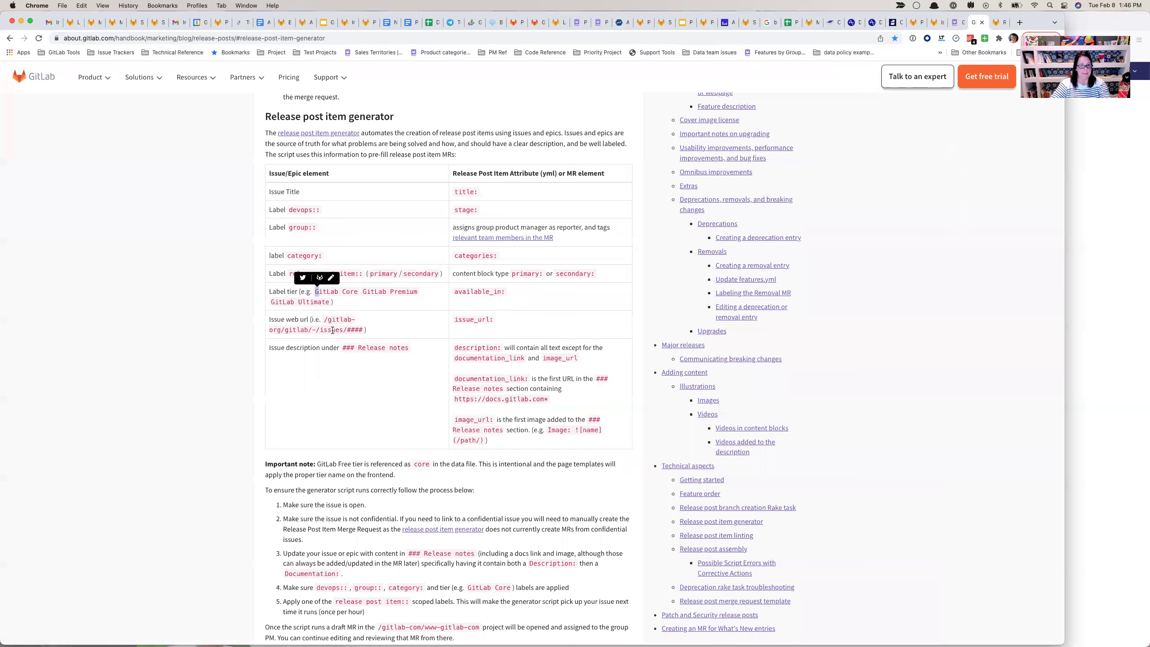
pyautogui.moveTo(378, 329); pyautogui.dragTo(267, 323)
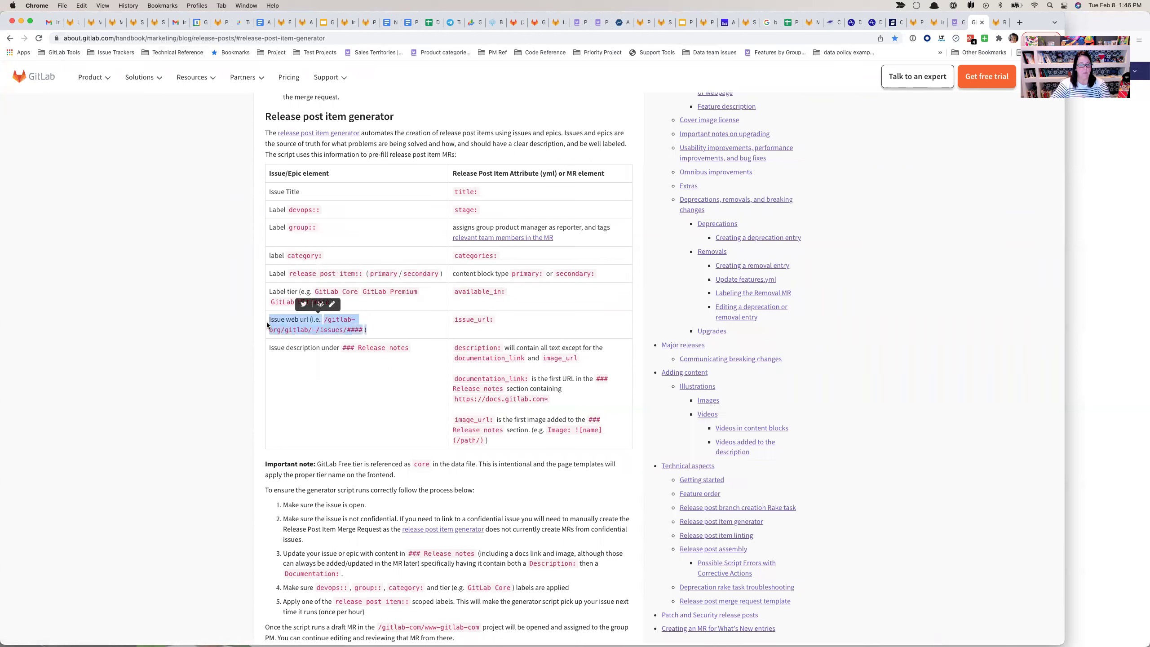
pyautogui.click(310, 321)
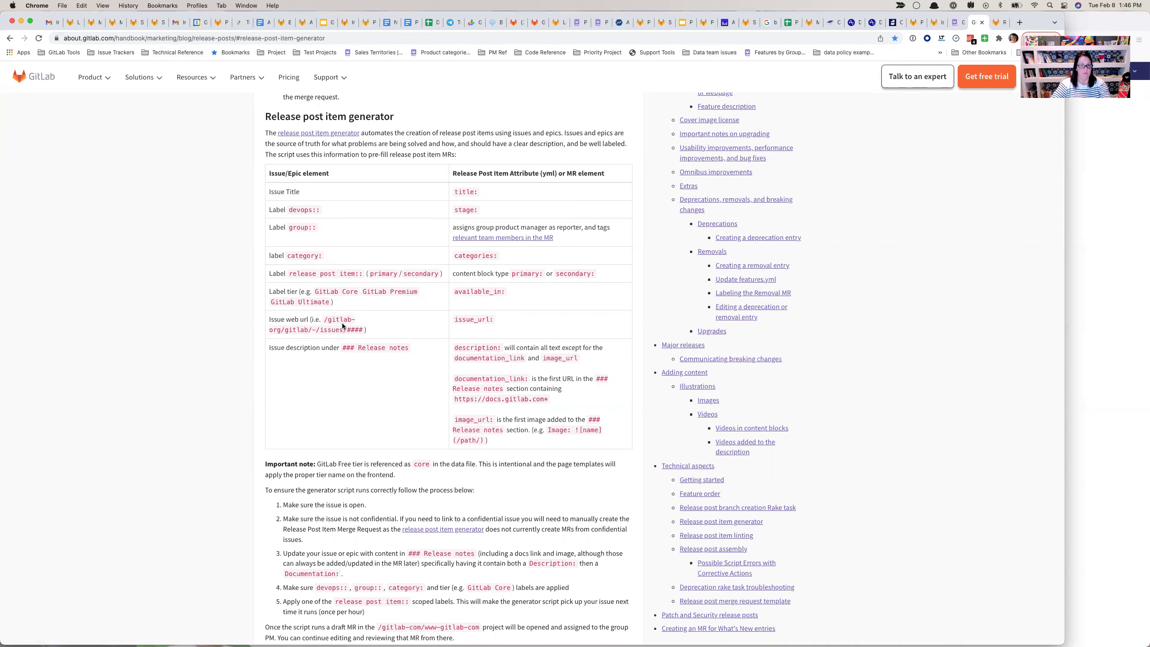
pyautogui.moveTo(278, 348); pyautogui.dragTo(400, 345)
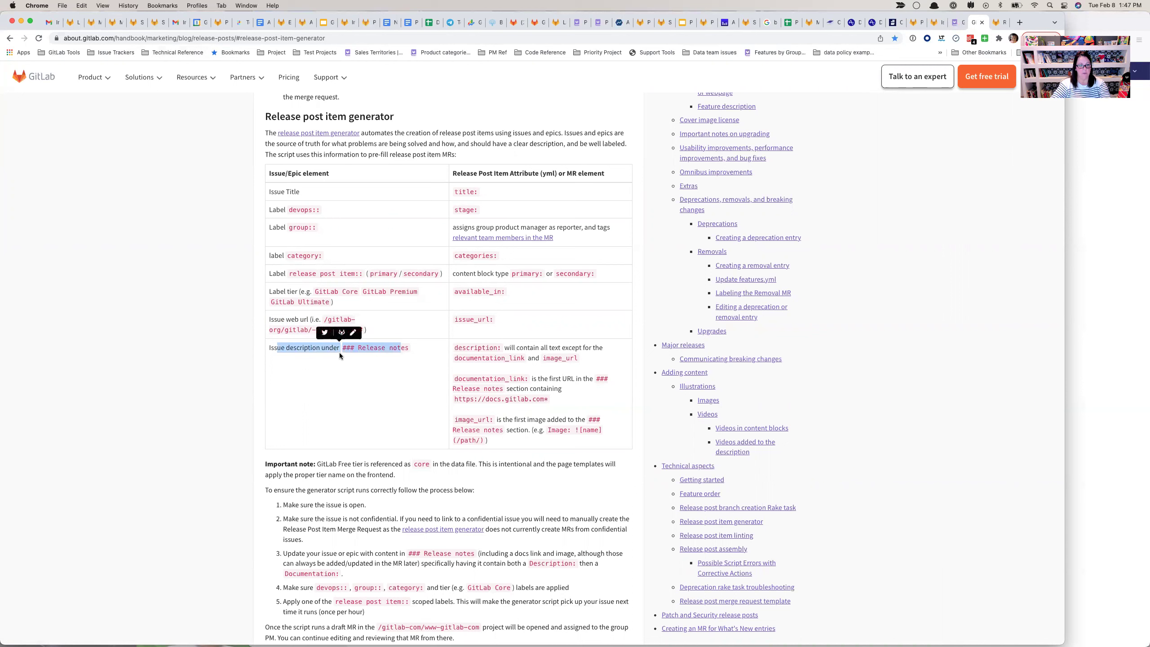
pyautogui.click(349, 351)
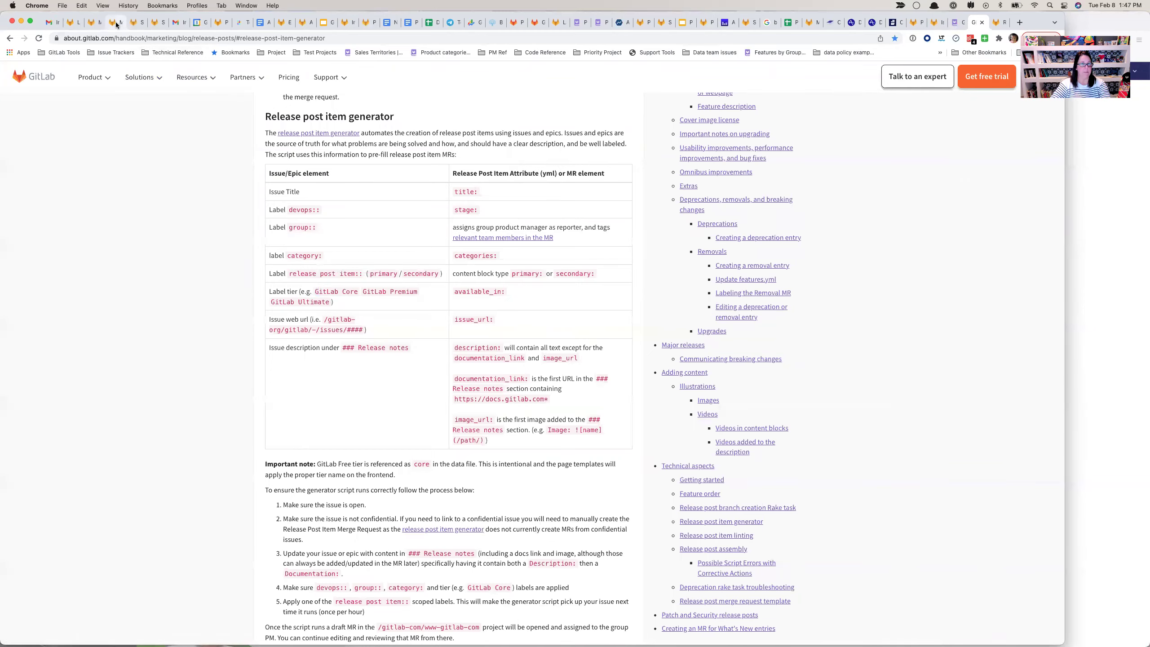
# - Edit the epic's description and insert a level-three heading "### Release Notes" above the existing text, with blank lines below it
pyautogui.press('super+4')
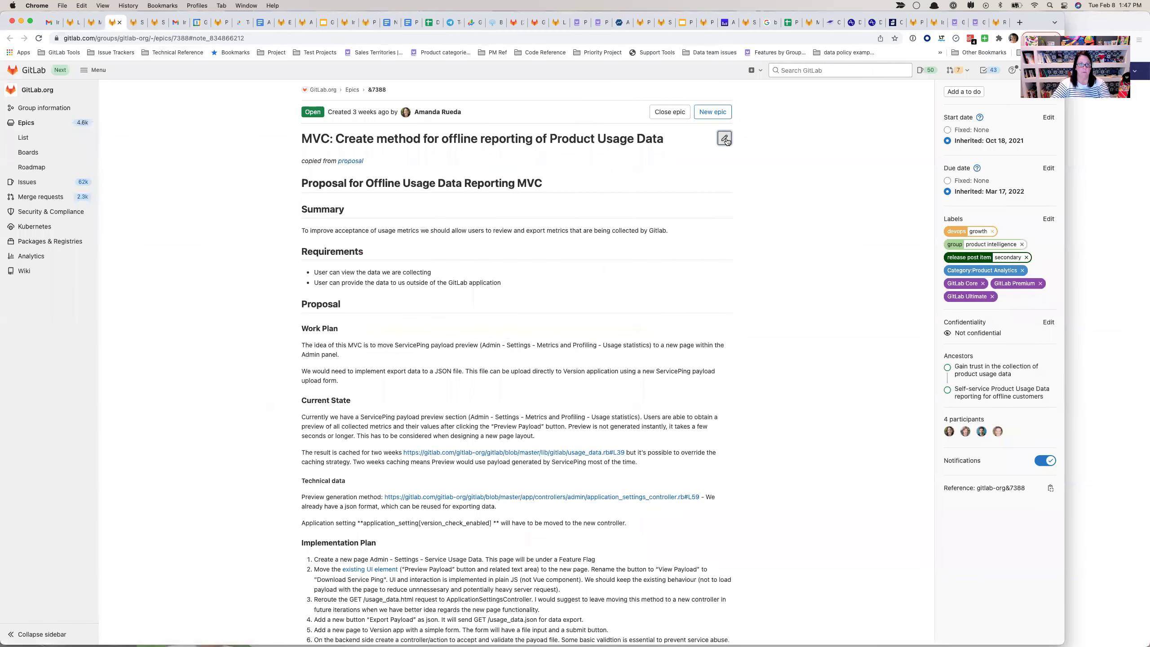
pyautogui.click(725, 138)
pyautogui.scroll(15, 419, 239)
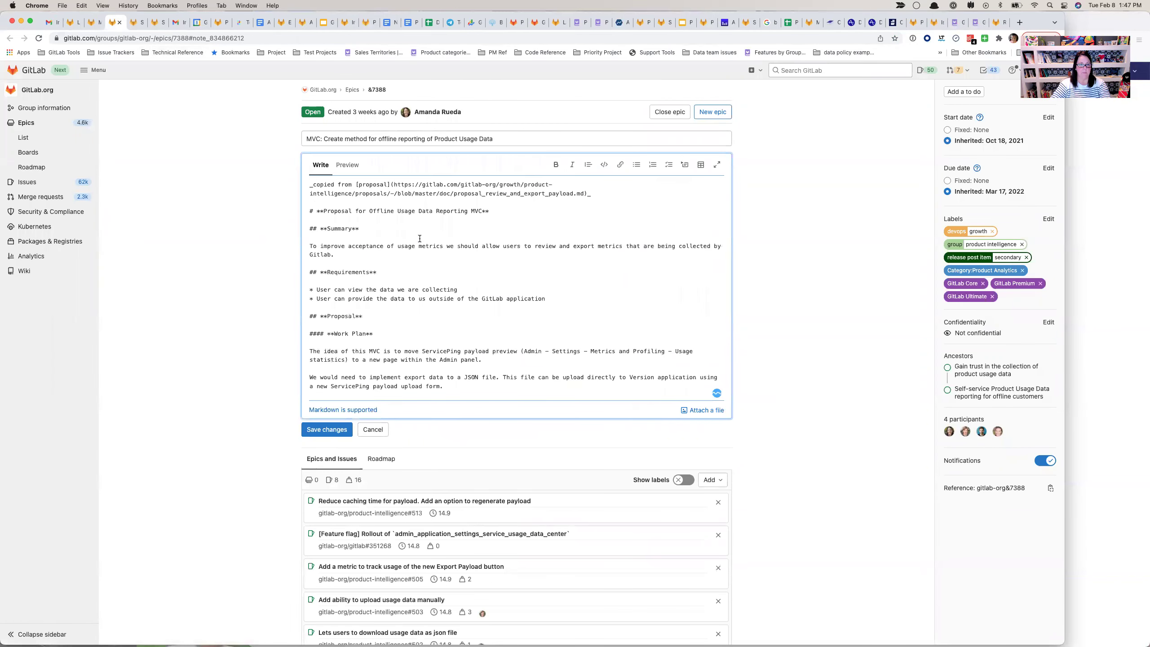
pyautogui.click(311, 188)
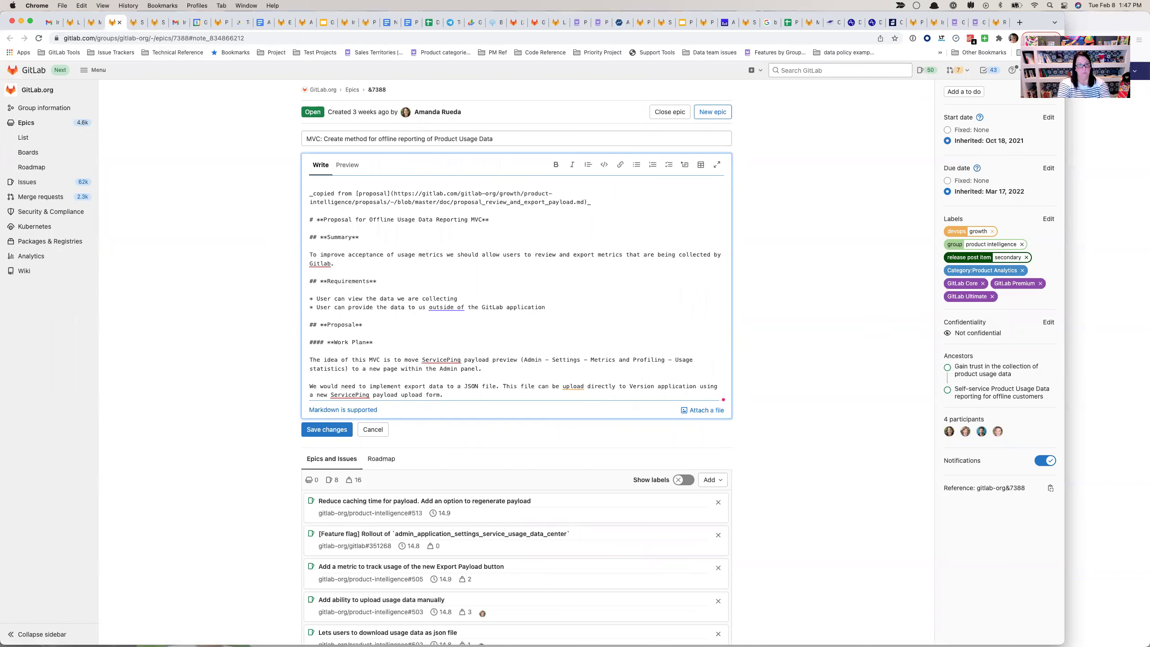
pyautogui.write('## Release Notes')
pyautogui.press('Return')
pyautogui.press('Return')
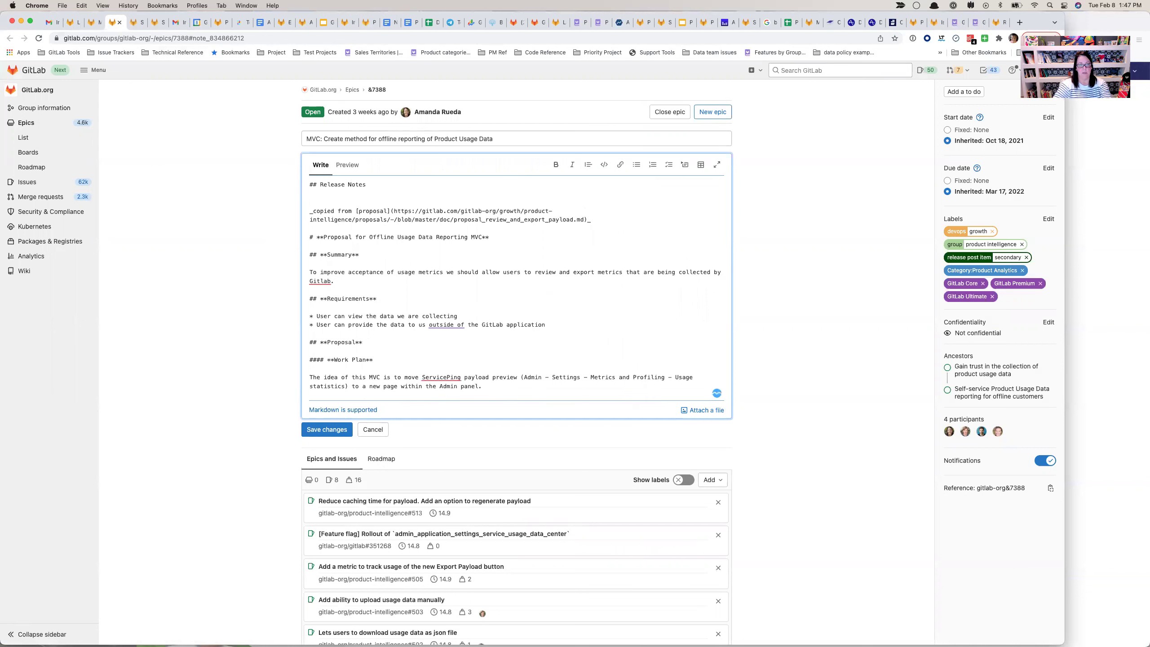
pyautogui.click(309, 184)
pyautogui.write('#')
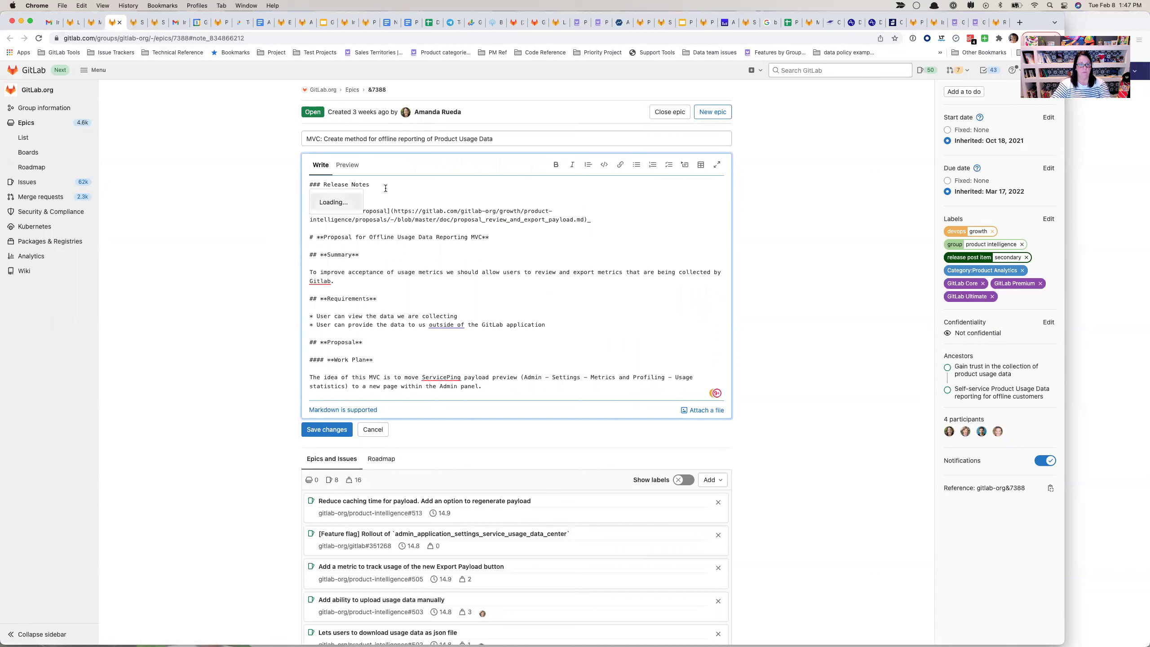
pyautogui.press('Down')
pyautogui.press('Return')
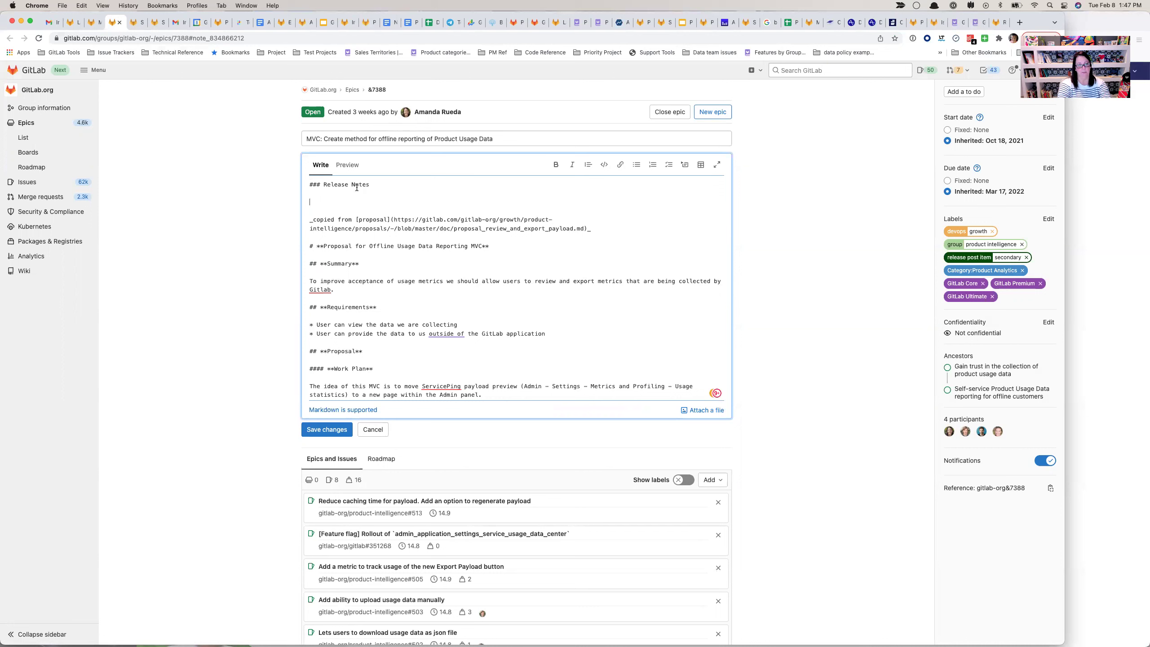
# - Write "In milestone 14.8 we released the ability for users to manually export their product usage data and manually upload it to GitLab. See [docs]() for more information."
pyautogui.write('In')
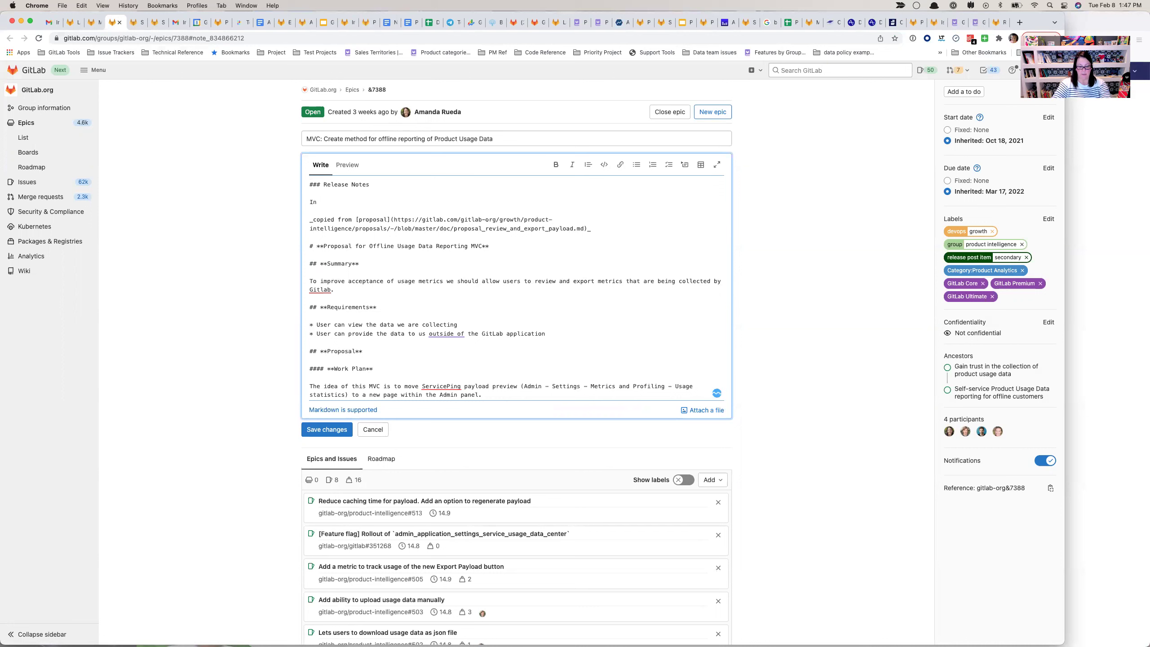
pyautogui.write(' milestone 14.8 we released the ability for users to mannual')
pyautogui.press('BackSpace')
pyautogui.press('BackSpace')
pyautogui.press('BackSpace')
pyautogui.write('ually exp')
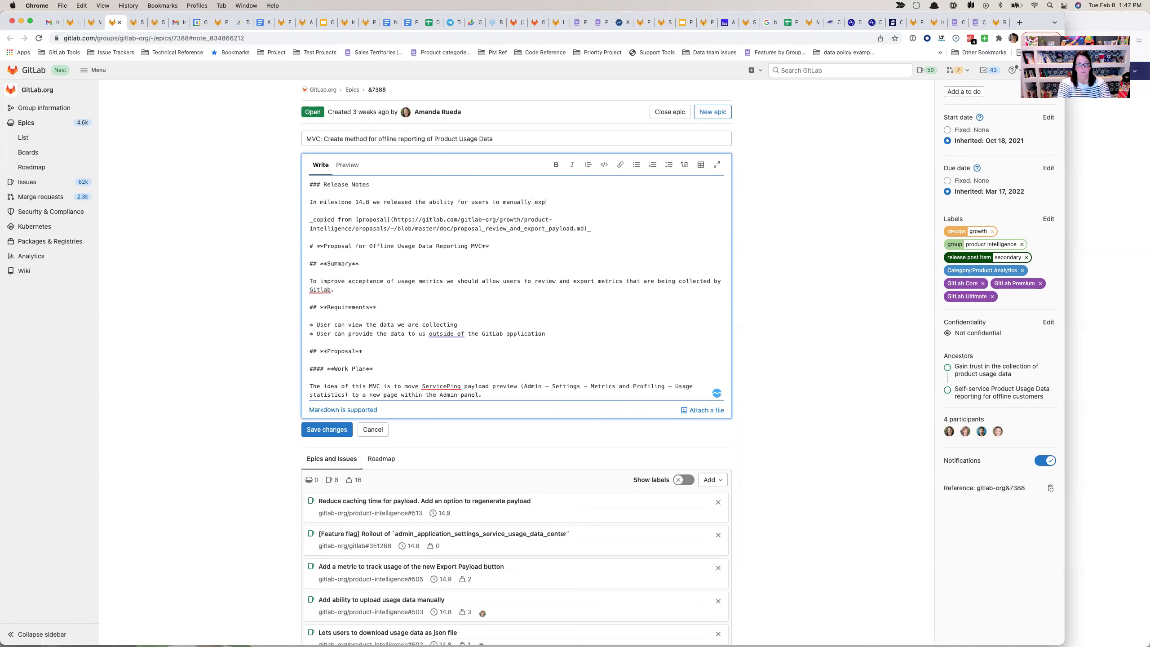
pyautogui.write('ort their product usage d')
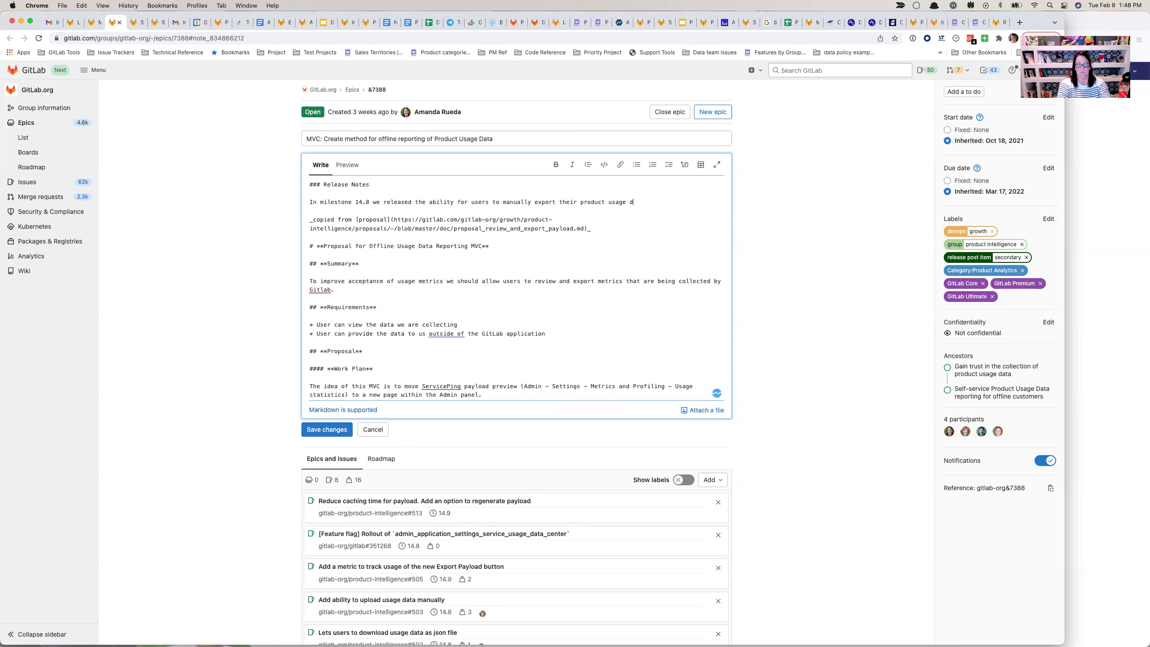
pyautogui.write('ata and manually upload it to GitLa')
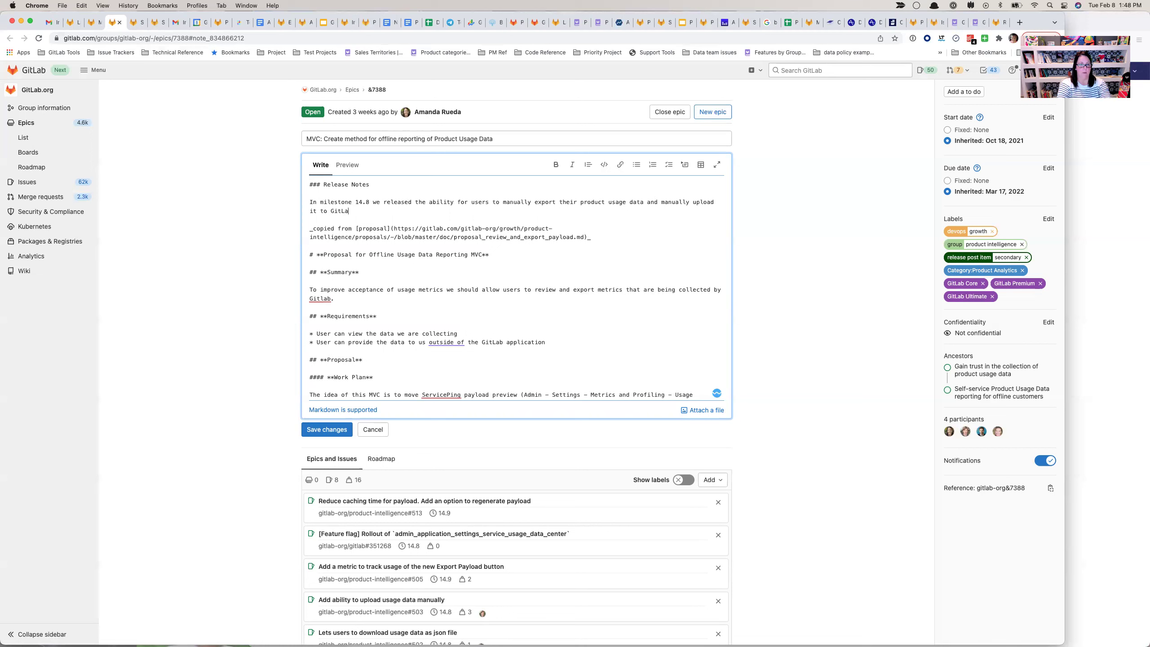
pyautogui.write('b. See [docs]() for more information')
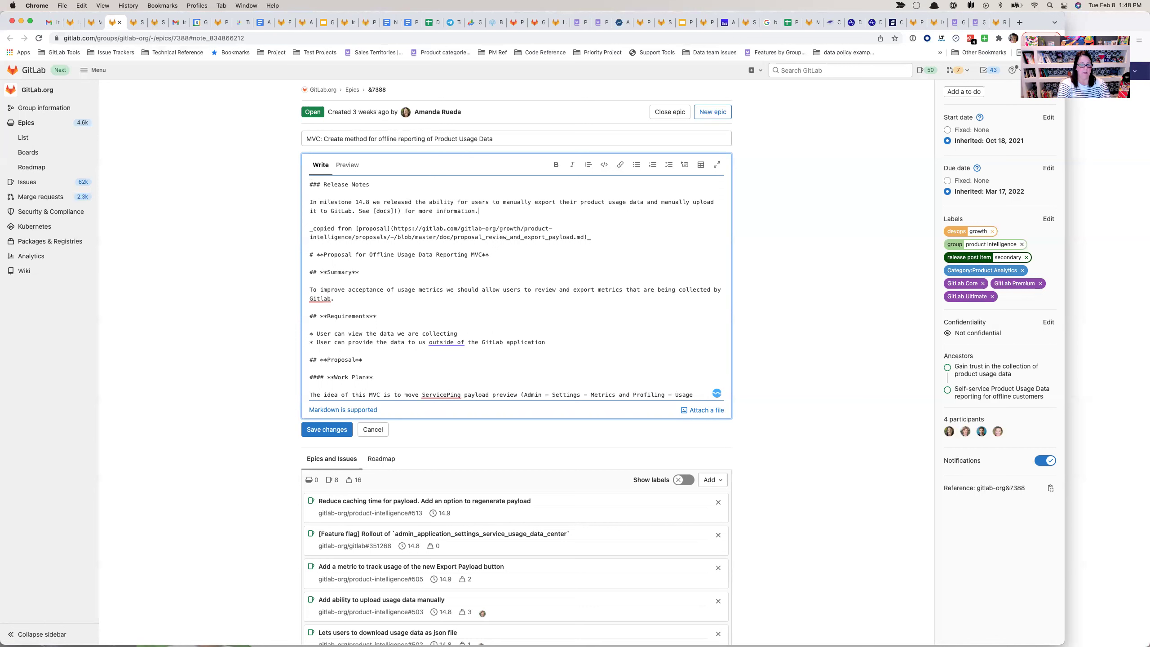
pyautogui.write('.')
pyautogui.press('Return')
pyautogui.press('Return')
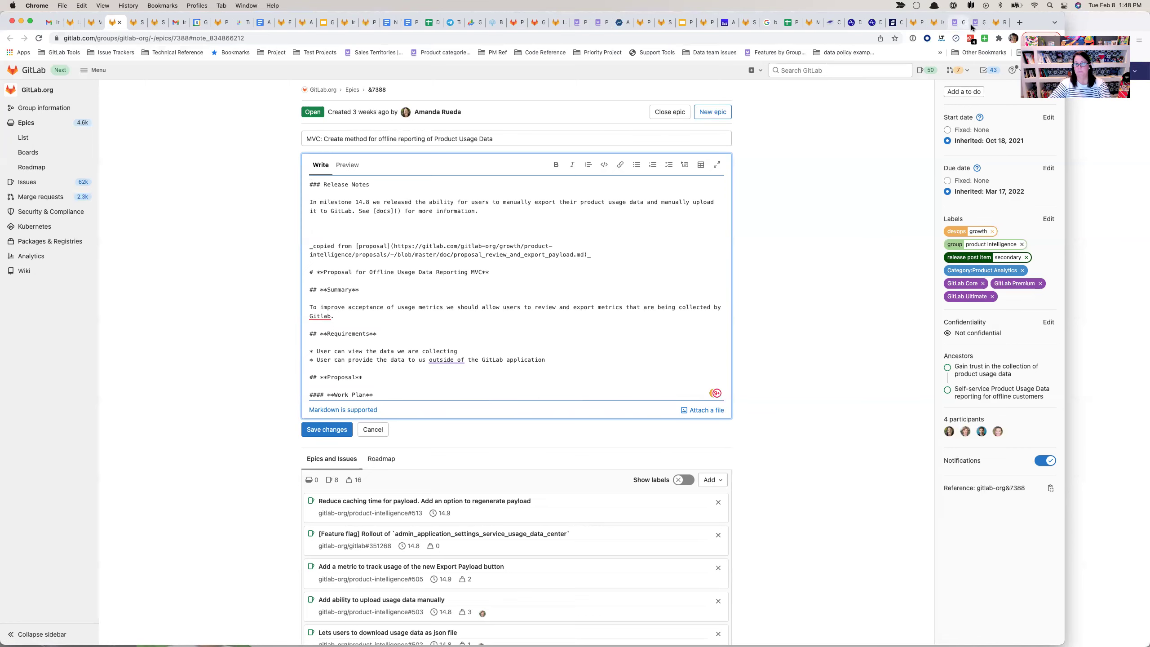
# - Recheck the handbook table's documentation link and image rules, and look at the epic description's file attachment option without attaching anything
pyautogui.click(971, 26)
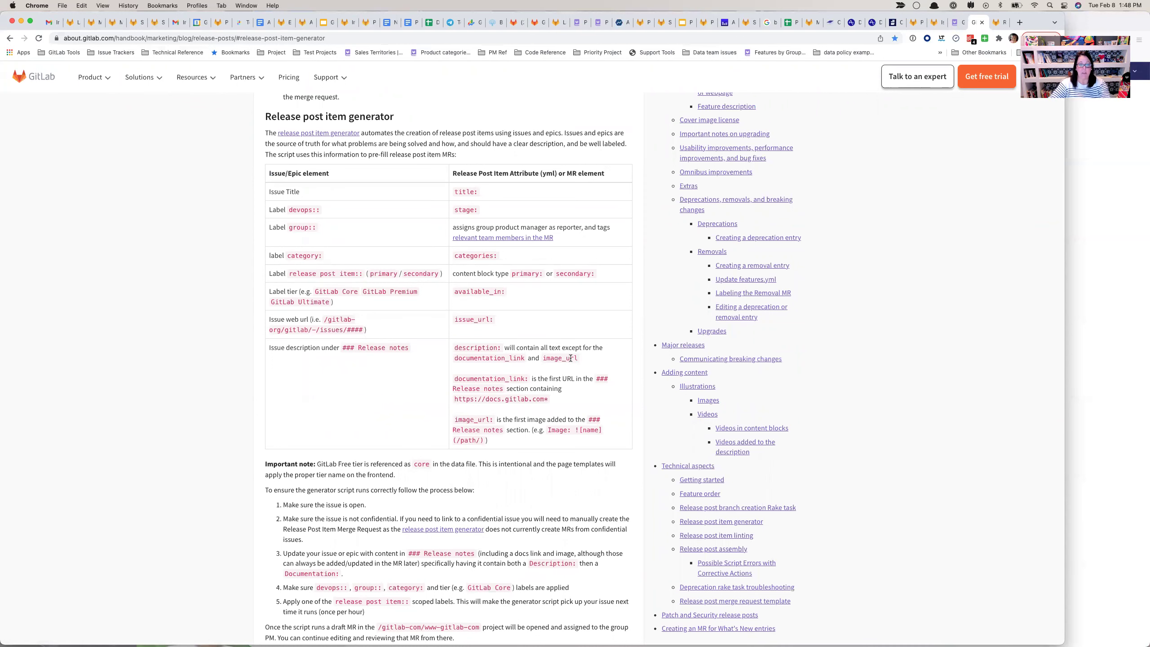
pyautogui.click(117, 25)
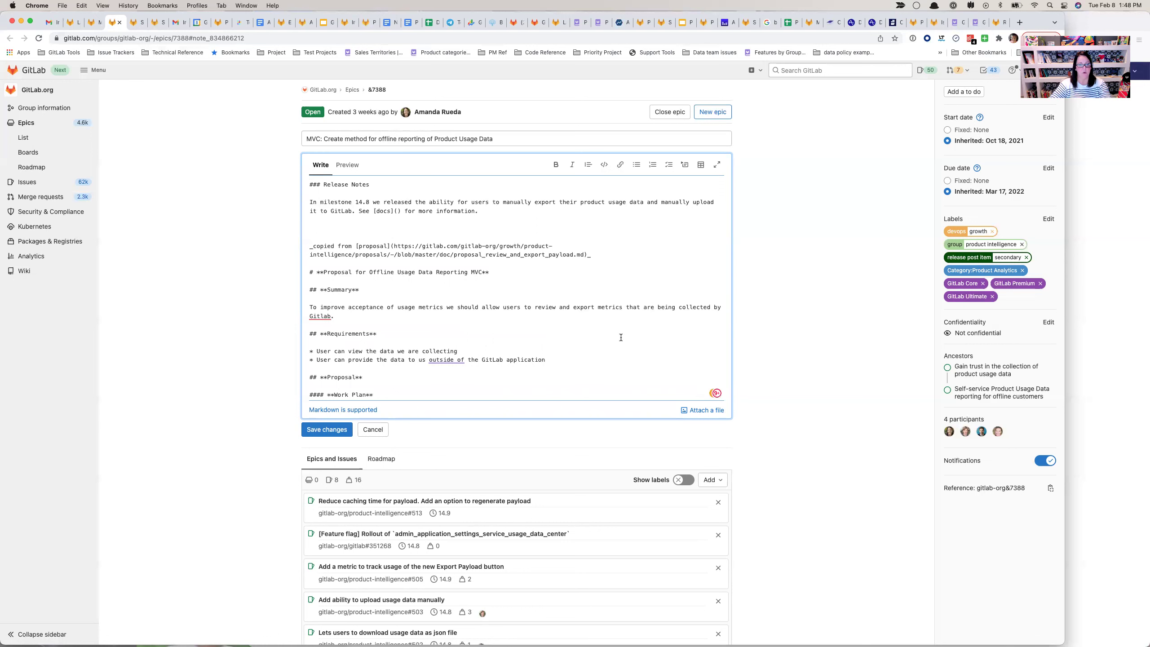
pyautogui.click(706, 410)
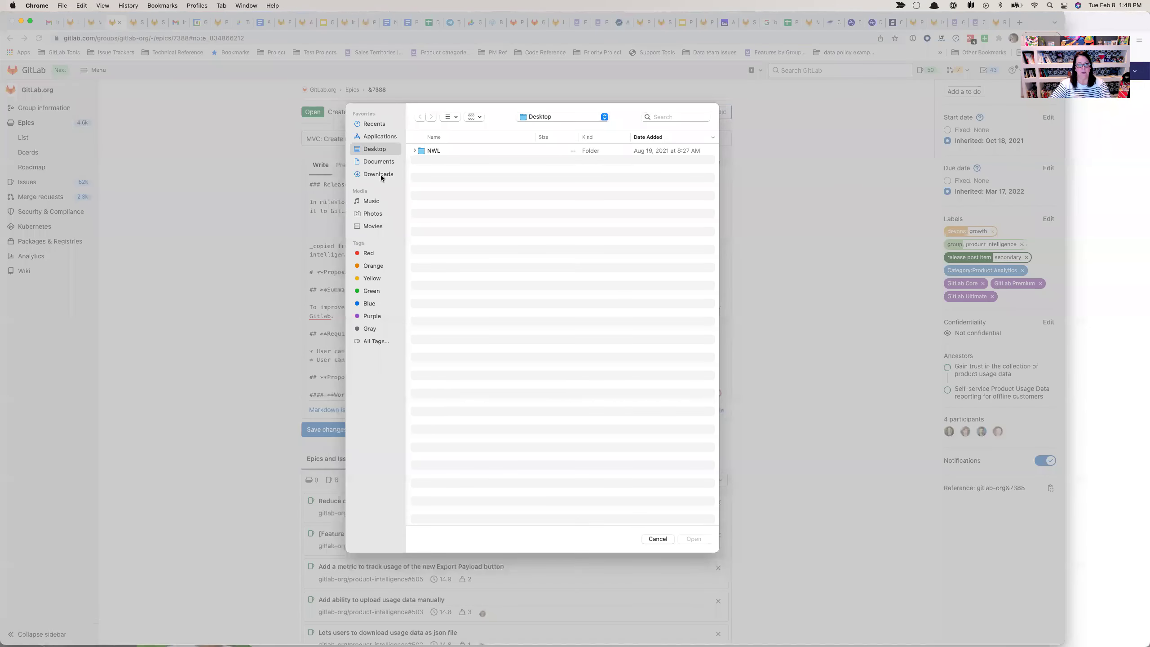
pyautogui.press('Escape')
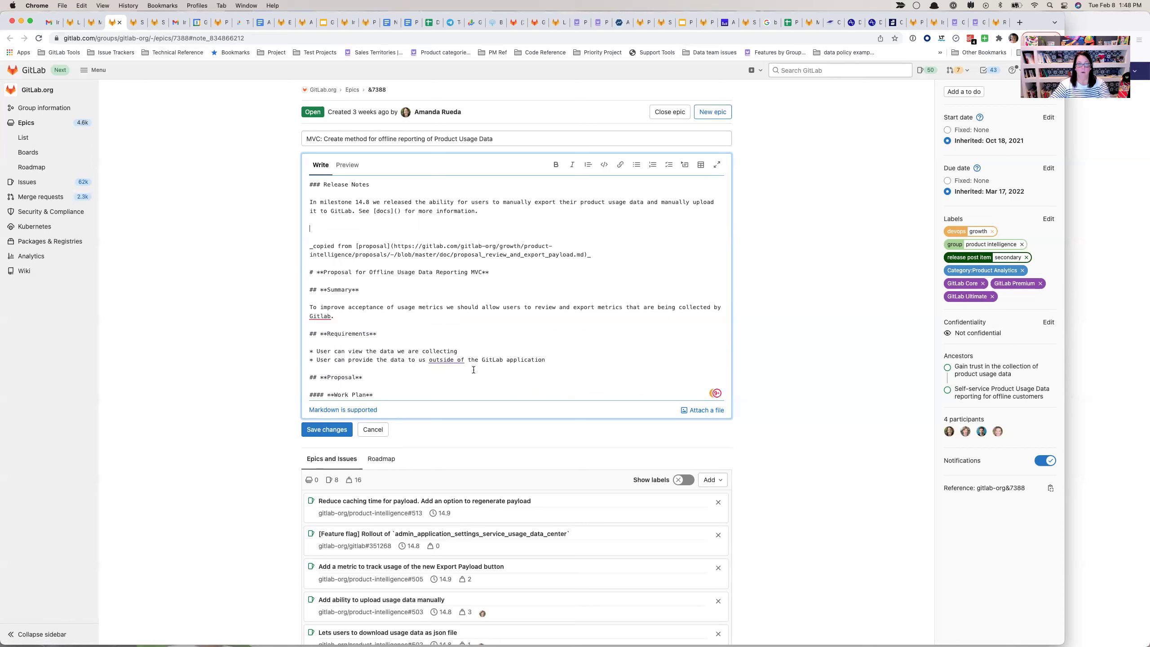
# - Save the epic's description with the new release notes section
pyautogui.click(319, 218)
pyautogui.click(327, 428)
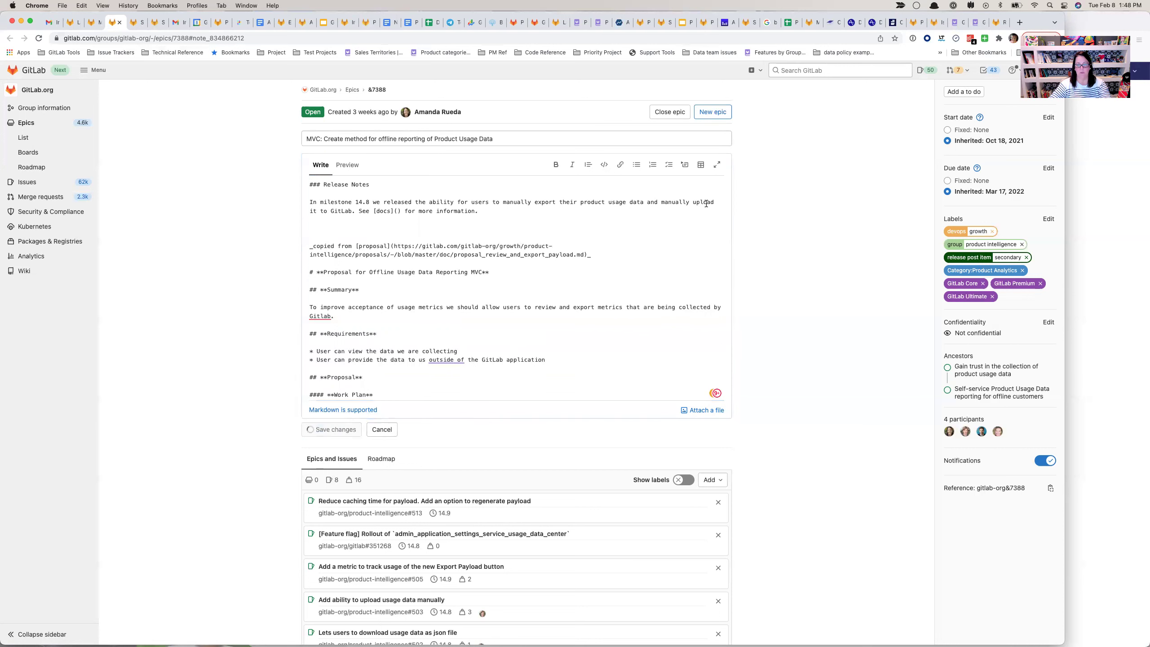
# - Reopen the epic's description and add a "---" divider below the release notes paragraph, with extra blank lines above it
pyautogui.click(725, 136)
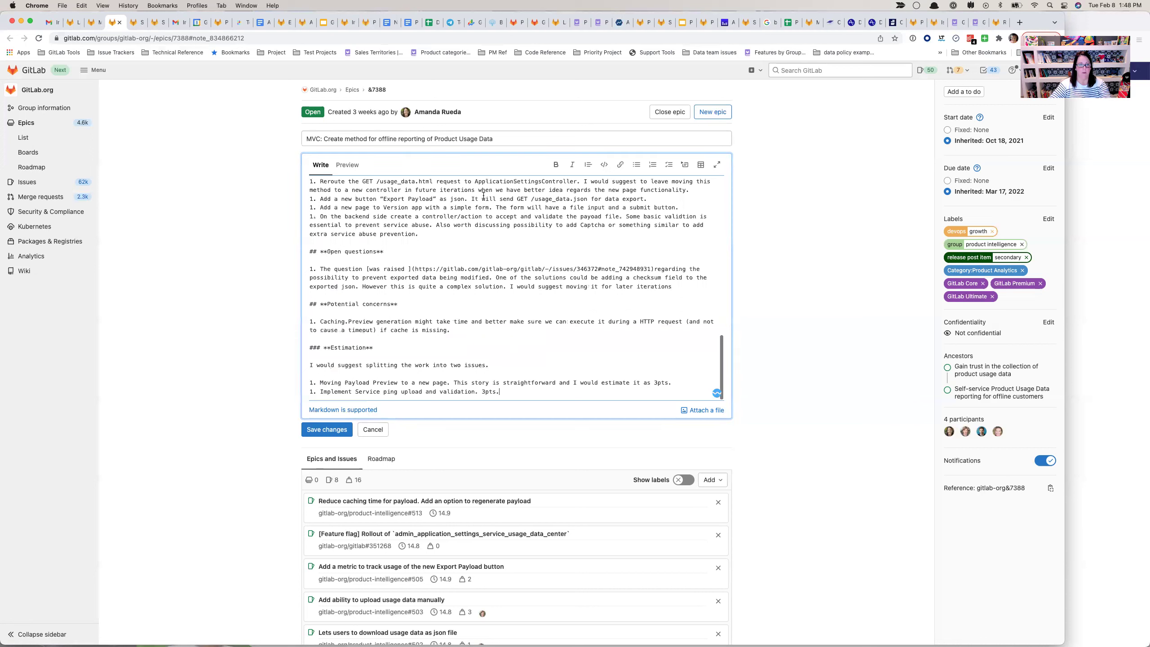
pyautogui.scroll(20, 423, 232)
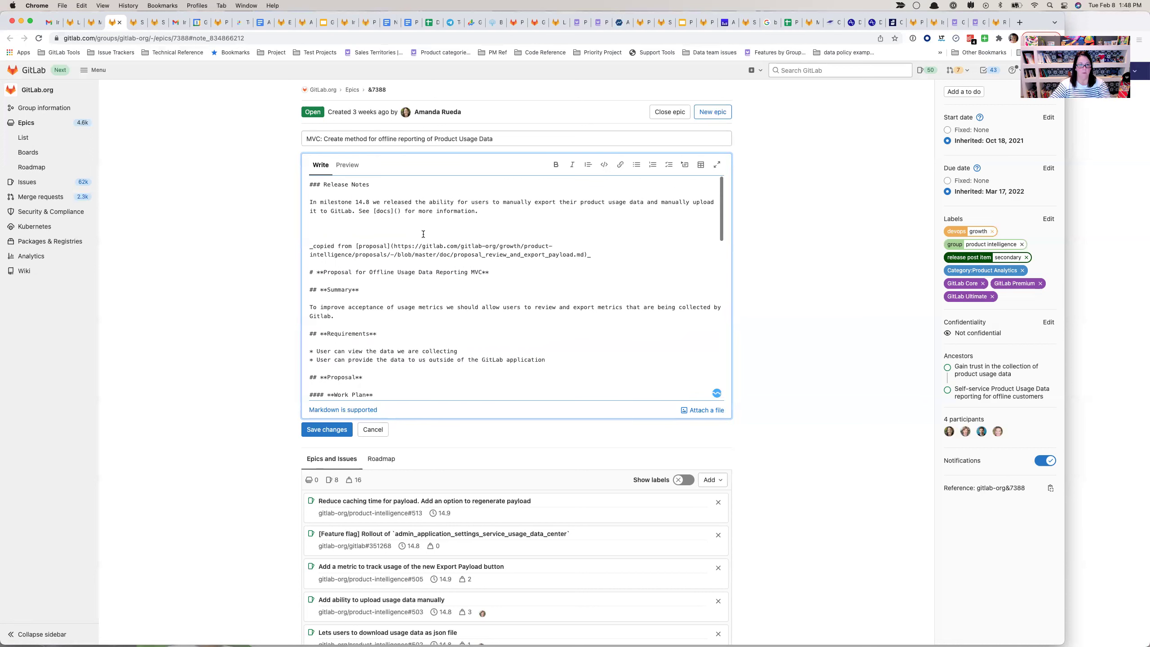
pyautogui.click(423, 229)
pyautogui.write('---')
pyautogui.press('Up')
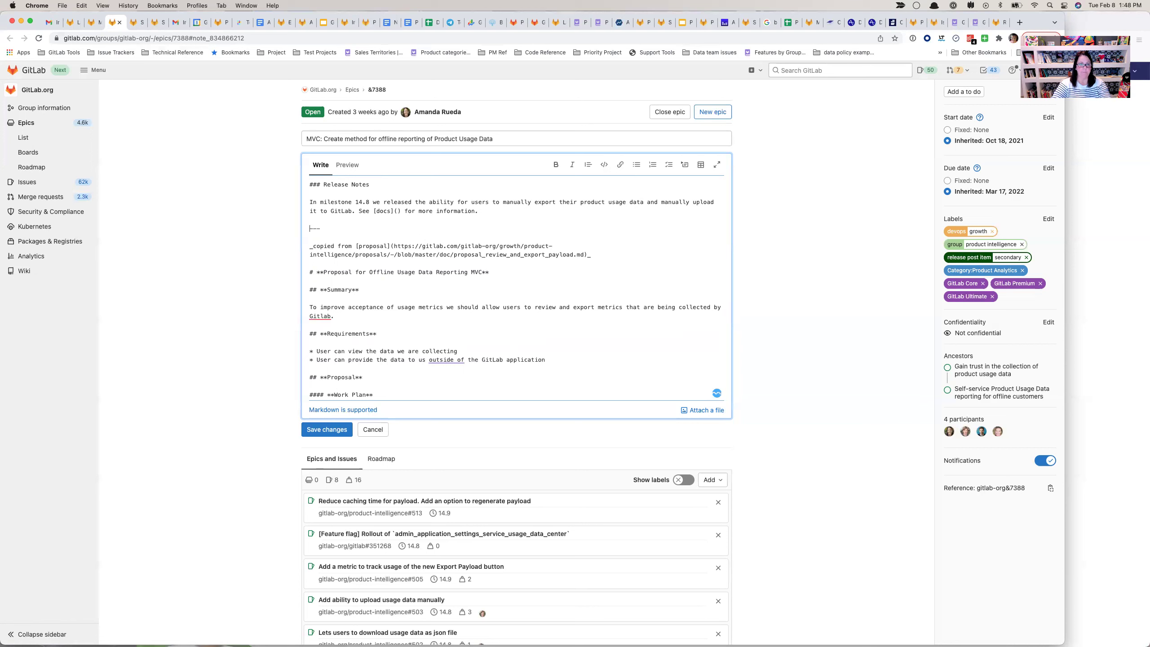
pyautogui.press('Return')
pyautogui.press('Return')
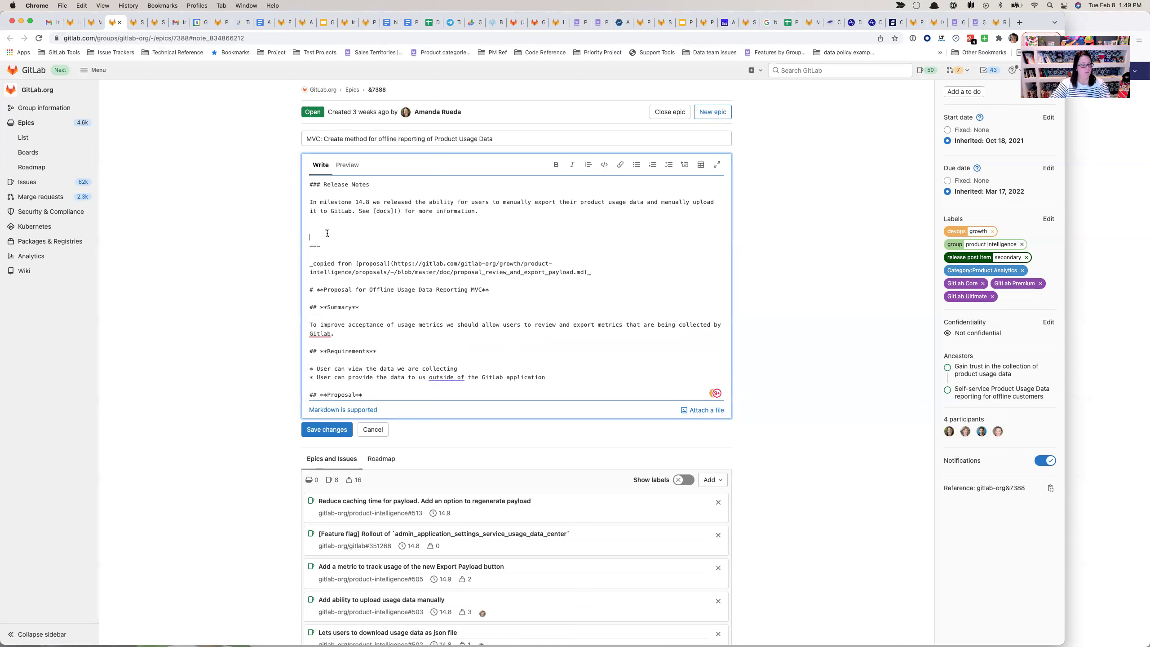
# - Review the generator table's row on the issue description under ### Release notes and return to the epic's description
pyautogui.click(313, 234)
pyautogui.click(976, 22)
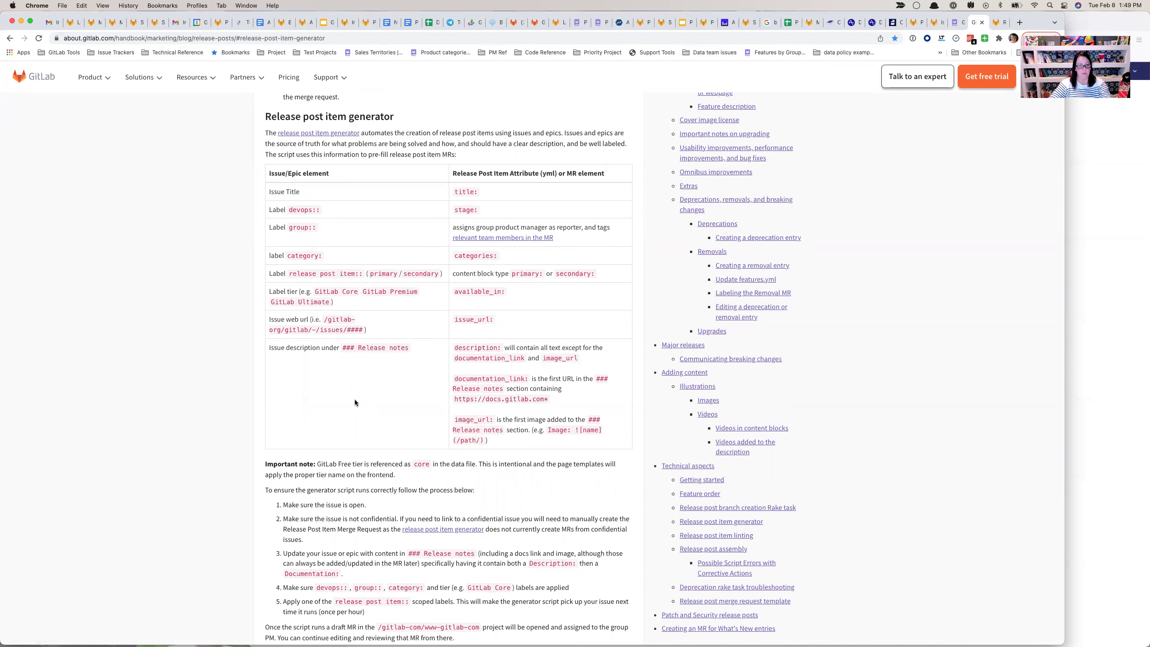
pyautogui.click(114, 22)
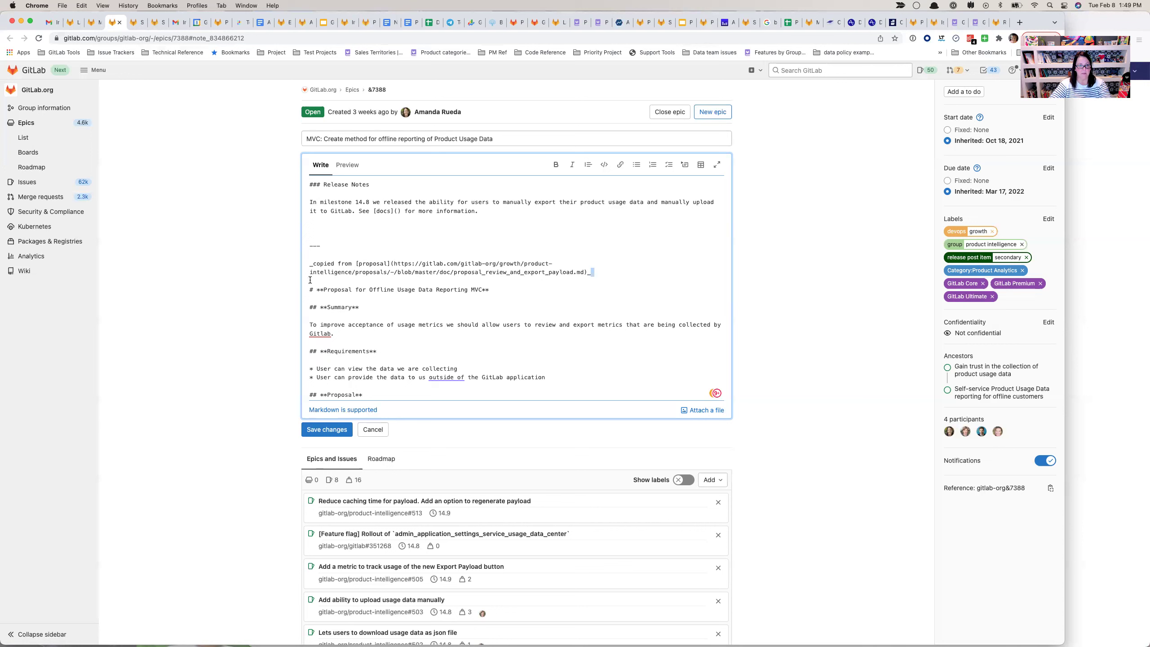
# - Move the "copied from proposal" line below the "Proposal for Offline Usage Data Reporting MVC" heading, leaving blank lines after the divider
pyautogui.moveTo(590, 272); pyautogui.dragTo(305, 266)
pyautogui.press('super+c')
pyautogui.press('BackSpace')
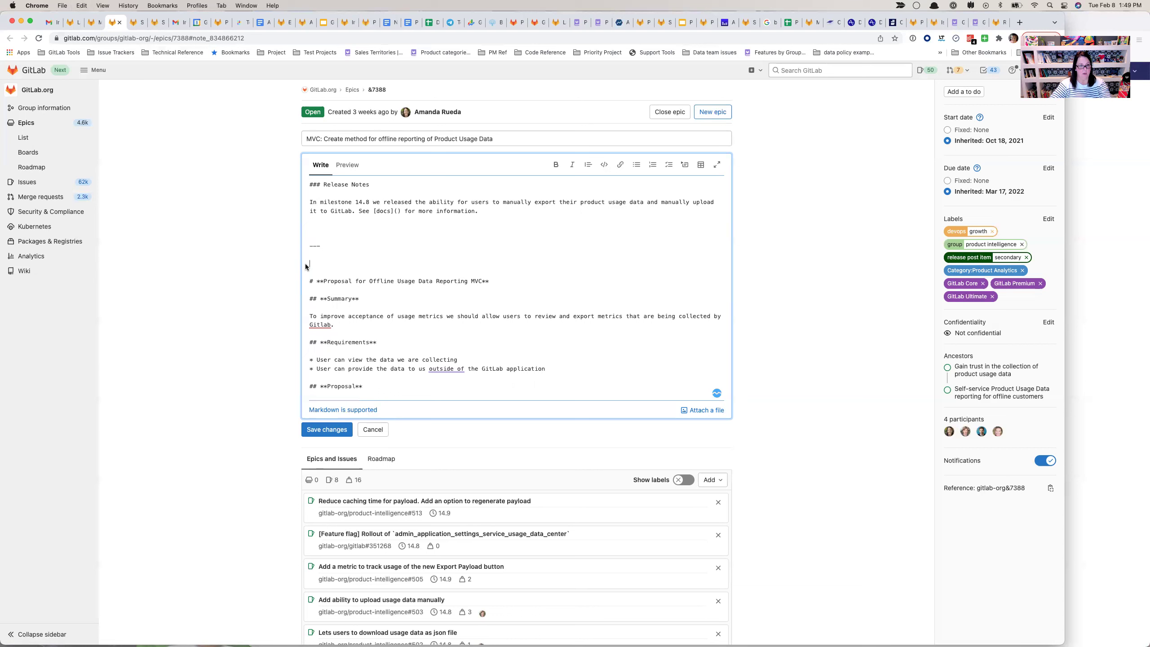
pyautogui.press('Return')
pyautogui.press('Return')
pyautogui.press('super+v')
pyautogui.click(459, 262)
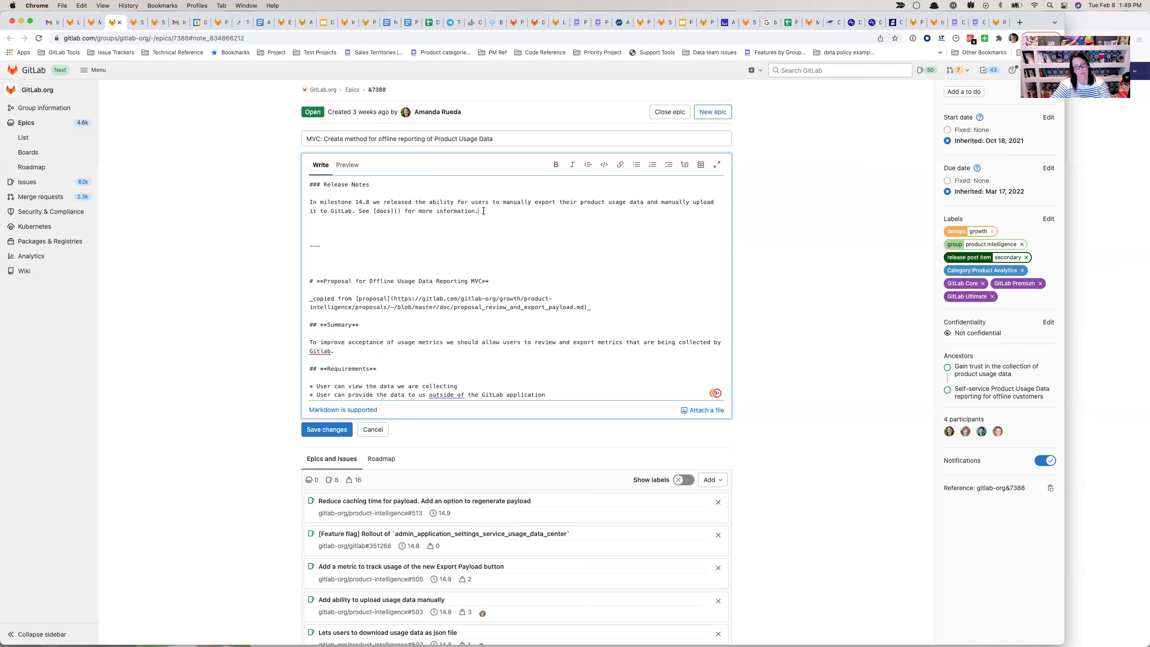
# - Review the release notes paragraph with its docs link placeholder and save the updated epic description
pyautogui.moveTo(484, 211); pyautogui.dragTo(298, 202)
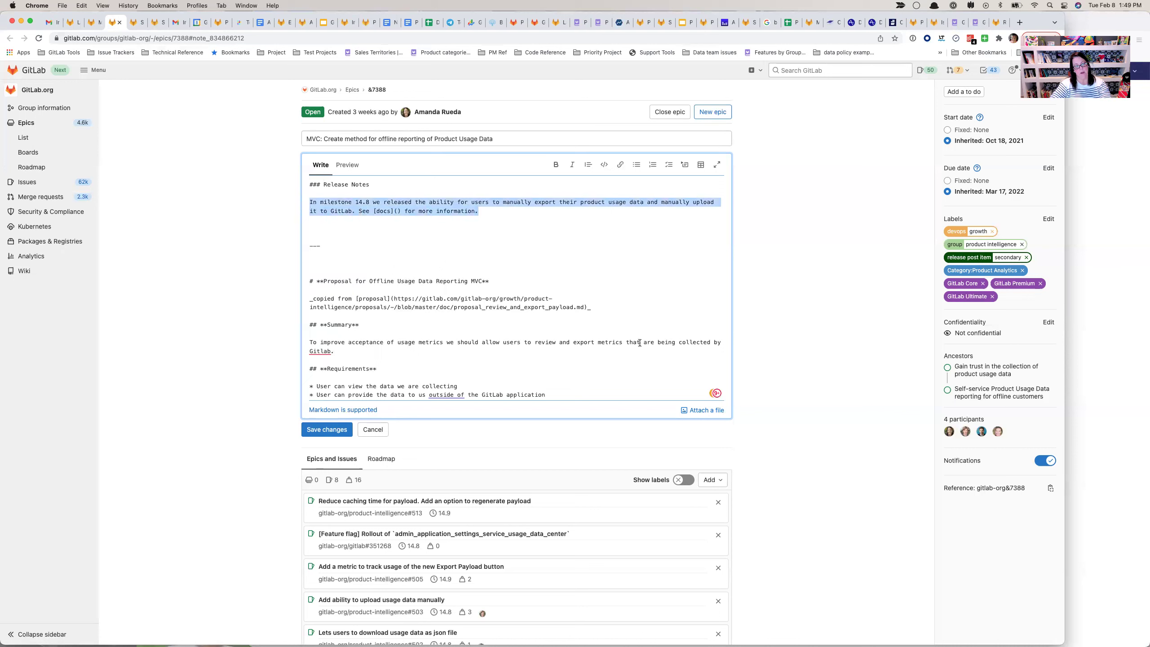
pyautogui.click(391, 227)
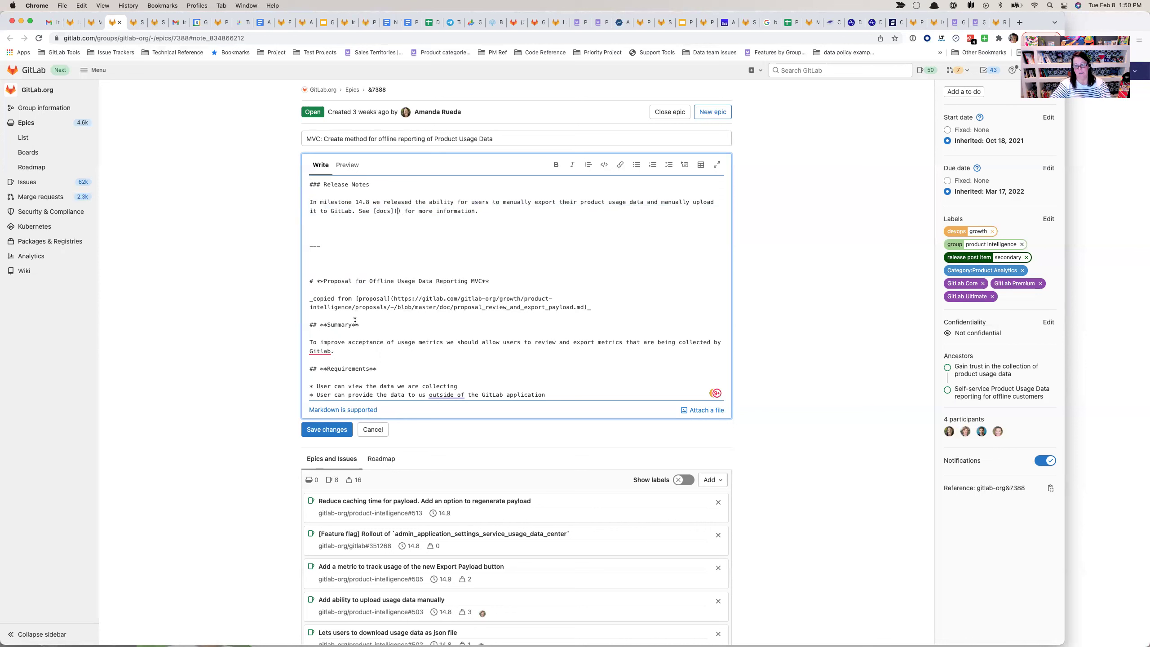
pyautogui.click(325, 431)
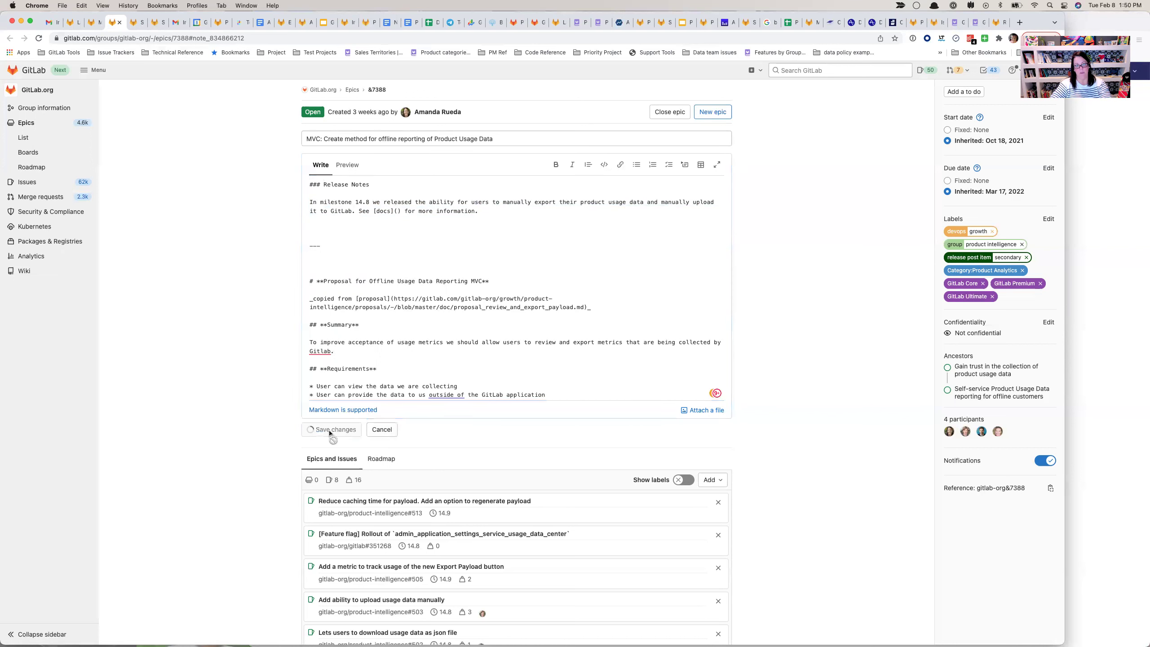